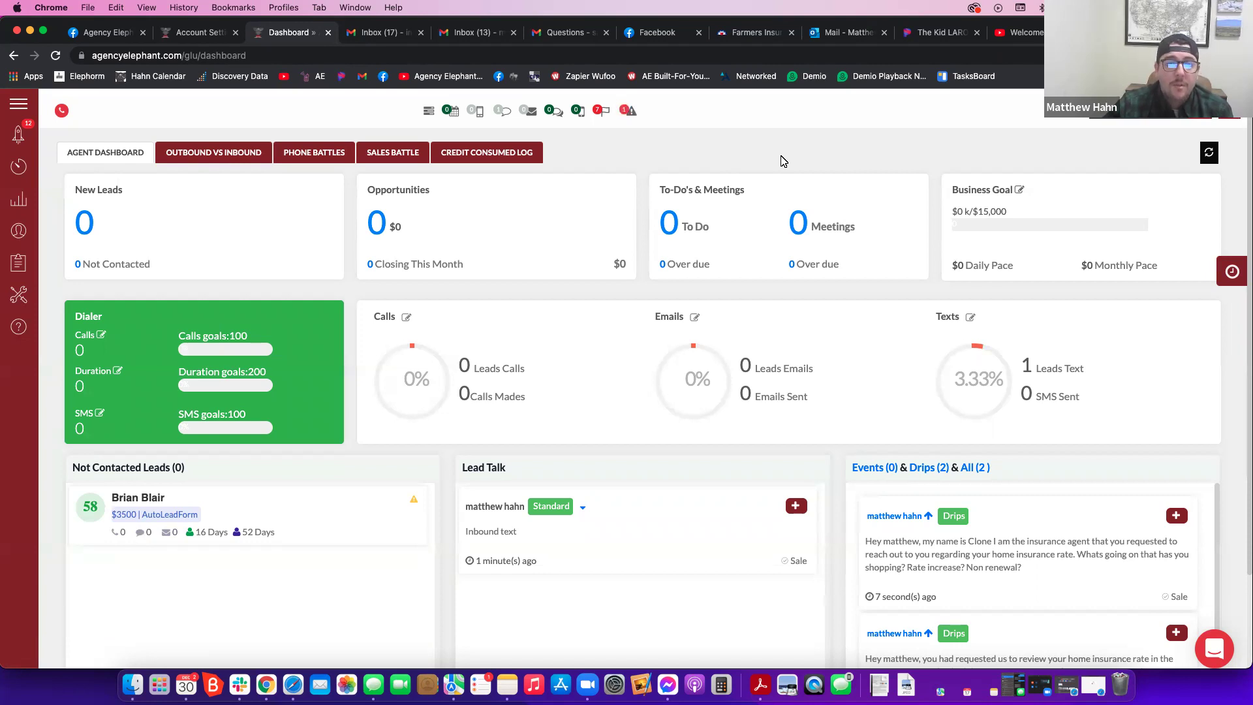
- Refresh the dashboard and expand the Lead Talk inbound text into its conversation with the reply field active
click(19, 169)
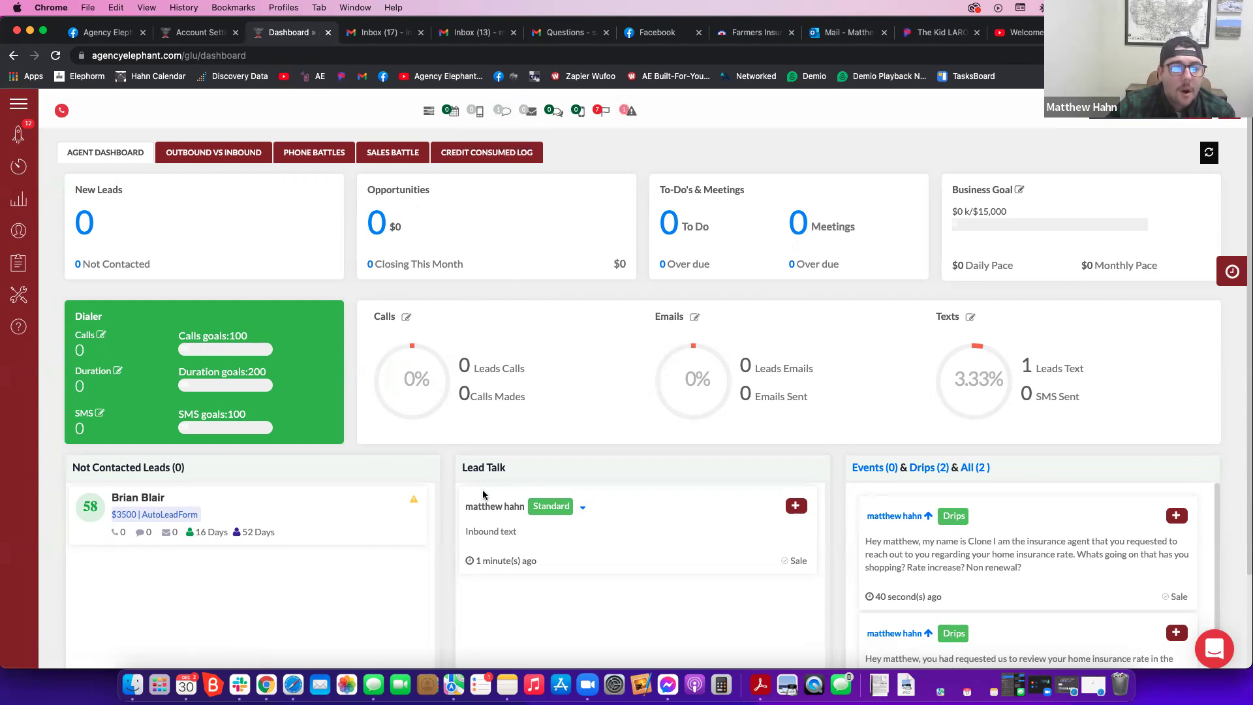
click(583, 508)
click(563, 610)
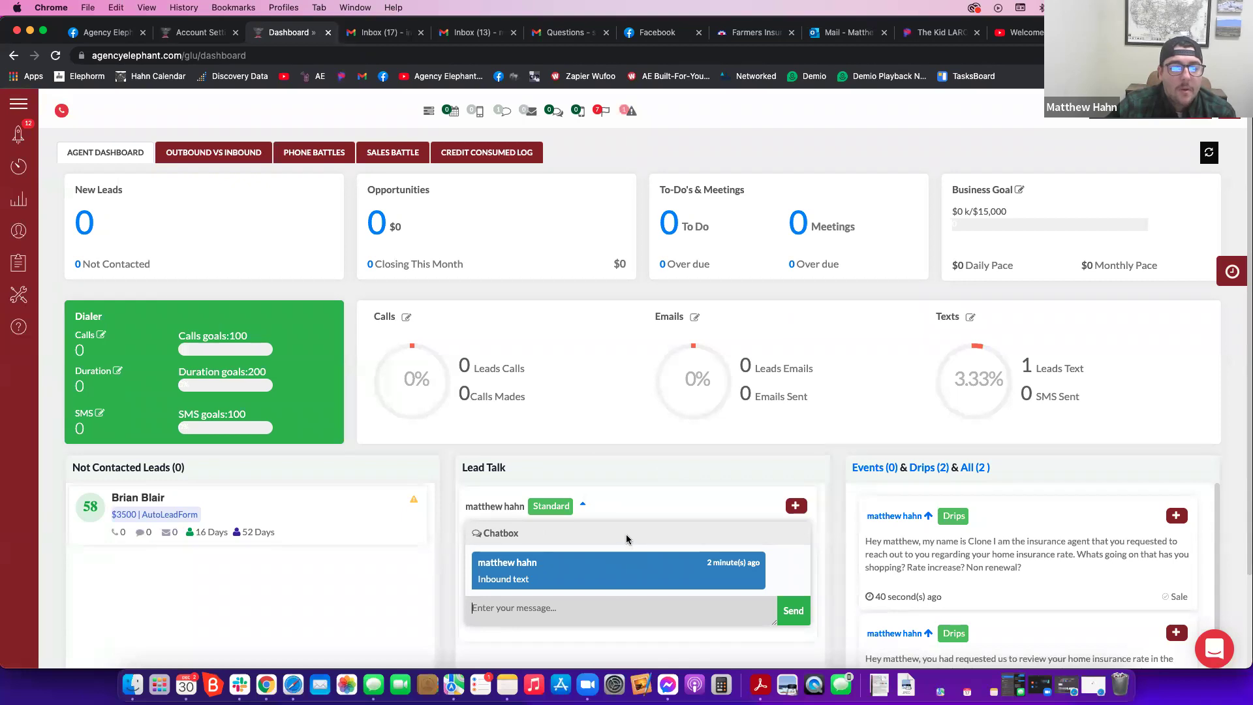
scroll(627, 538, down, 1)
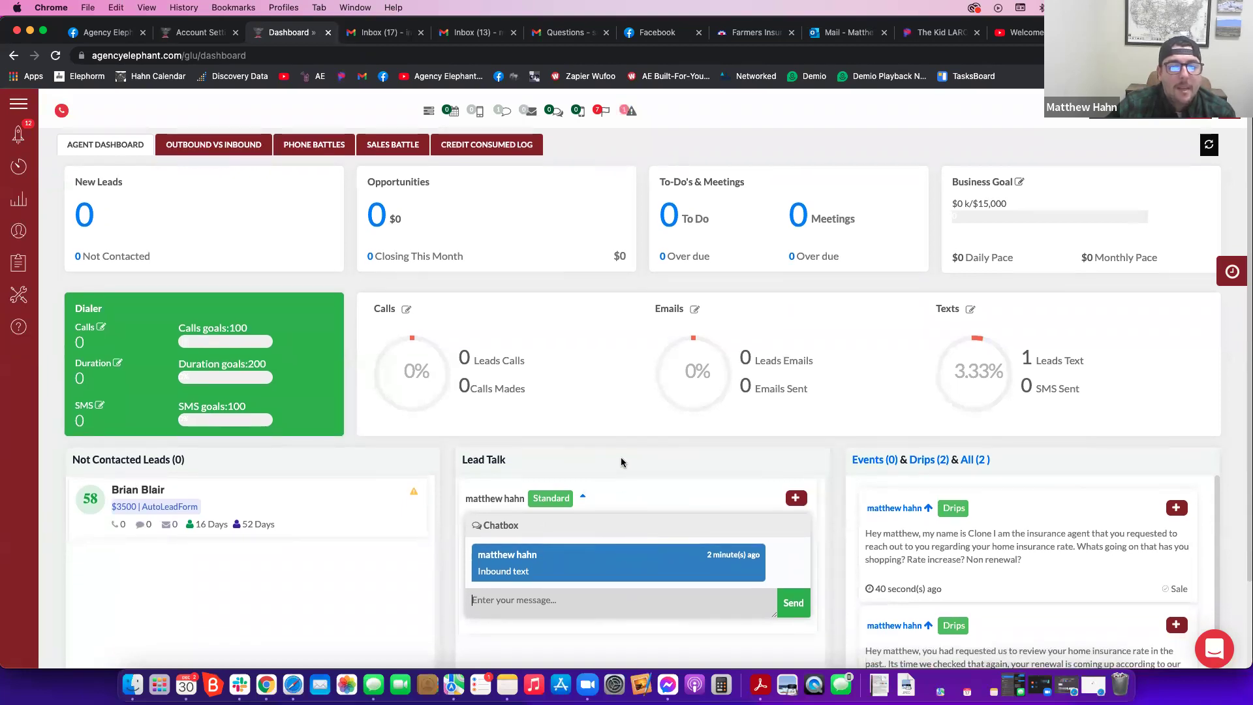
scroll(623, 474, down, 1)
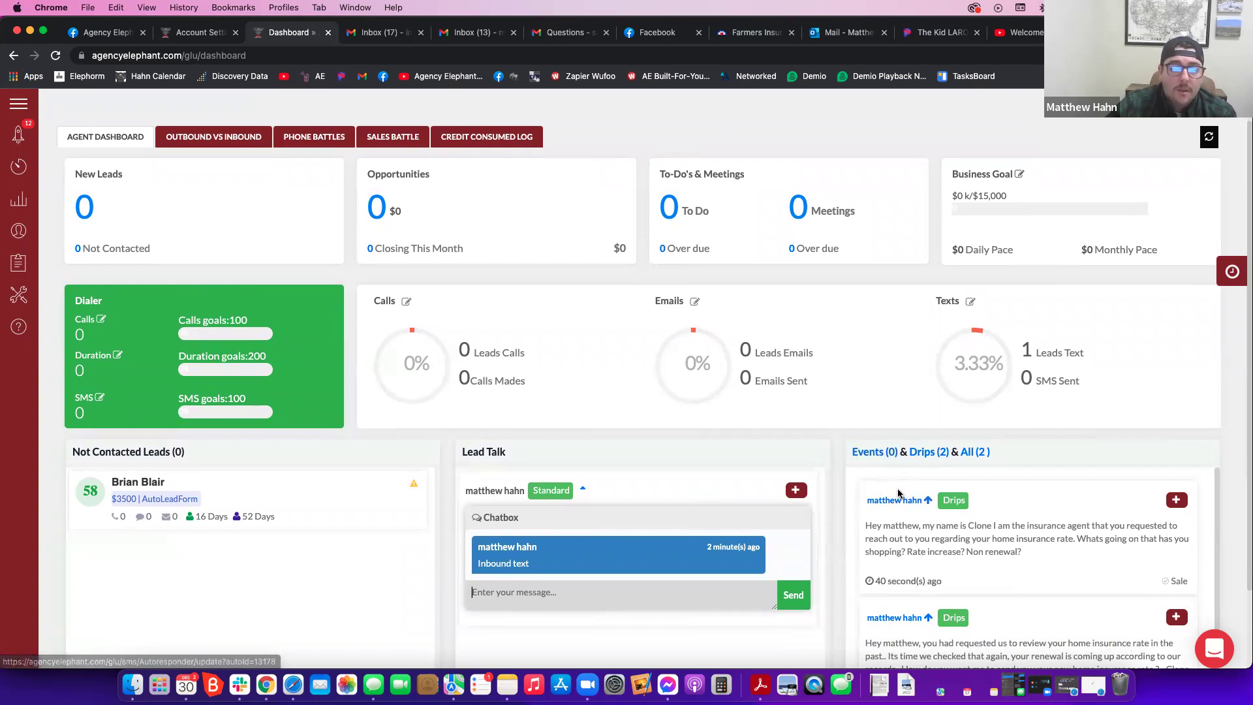
scroll(898, 495, down, 1)
scroll(911, 492, down, 2)
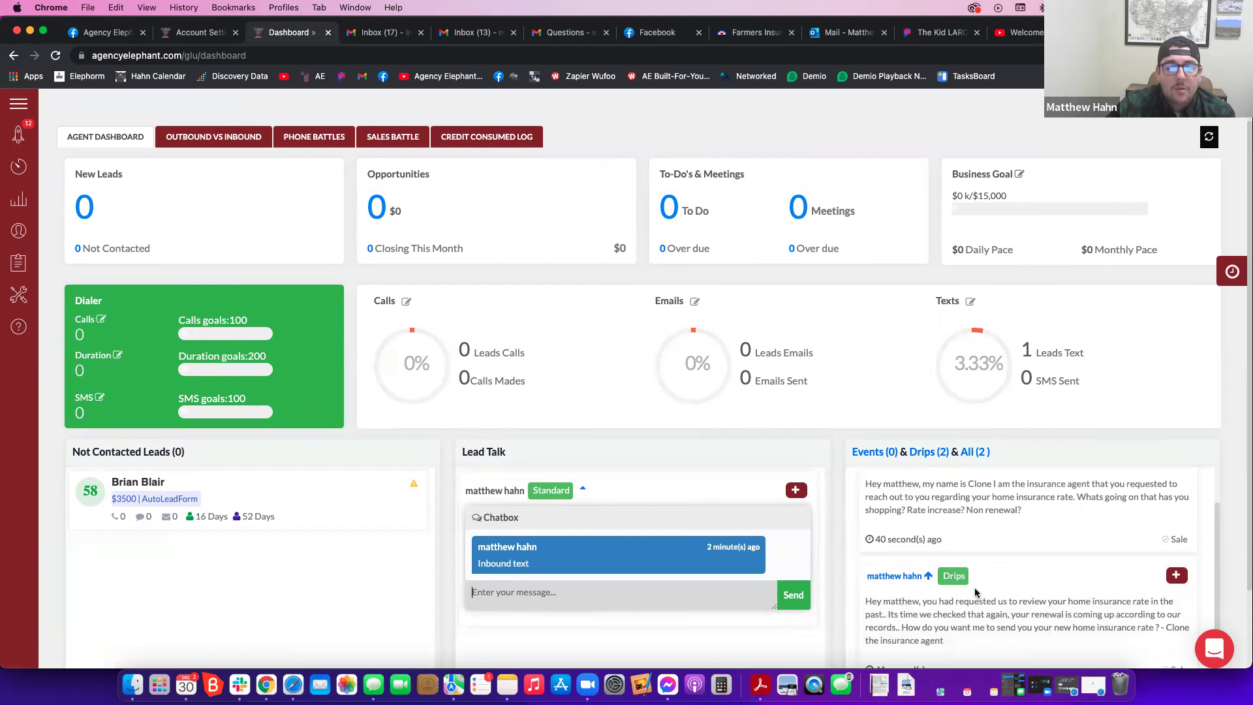
scroll(932, 615, down, 1)
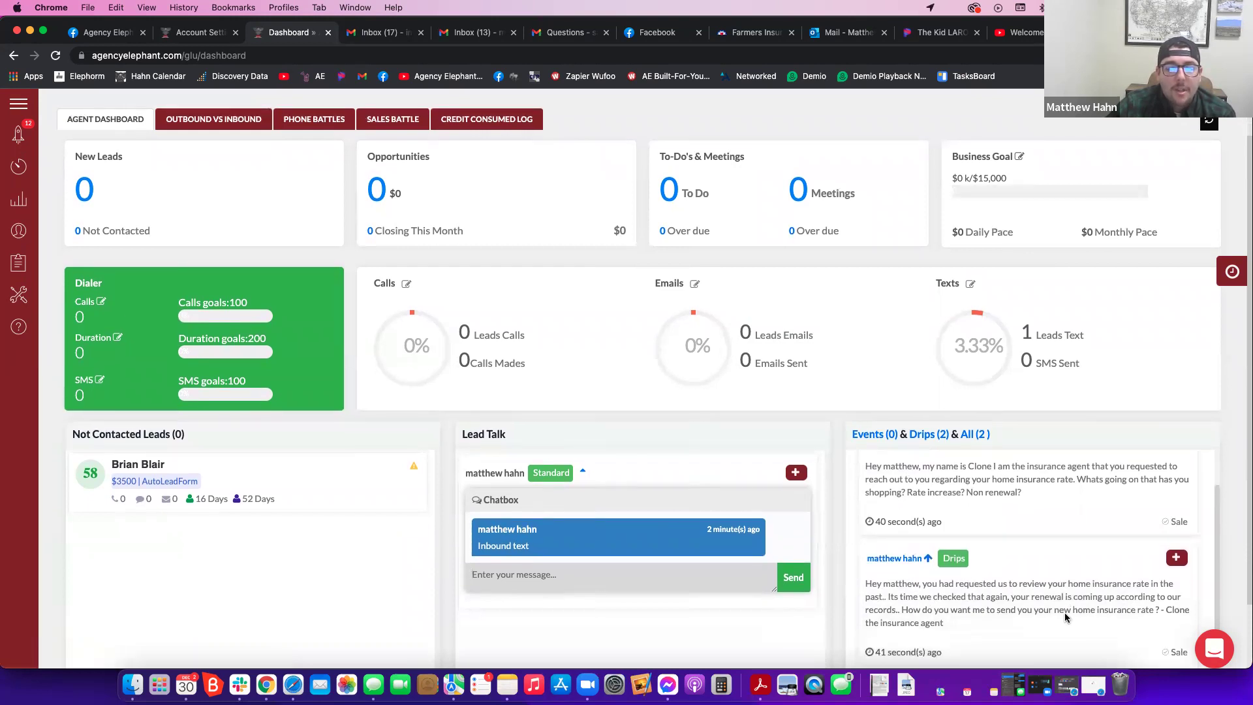
- Review the status dropdowns for the drip message and the lead conversation, dismissing each without changes
click(1176, 556)
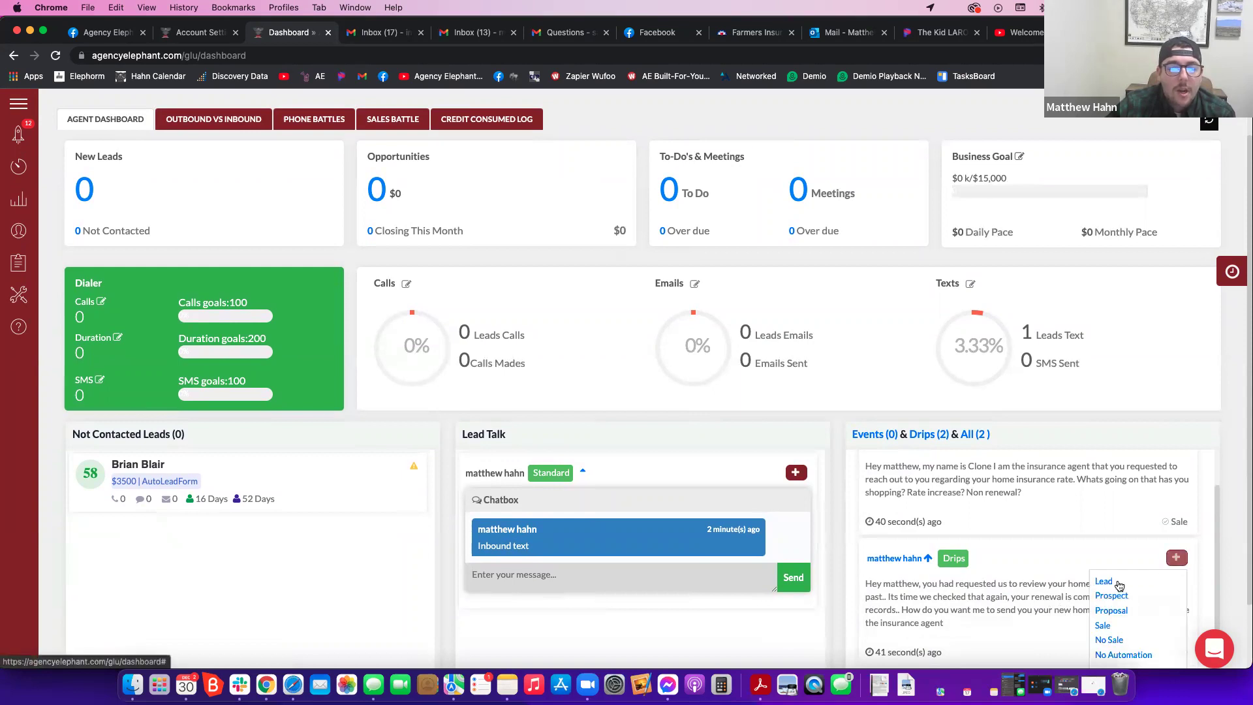
click(1060, 548)
click(795, 472)
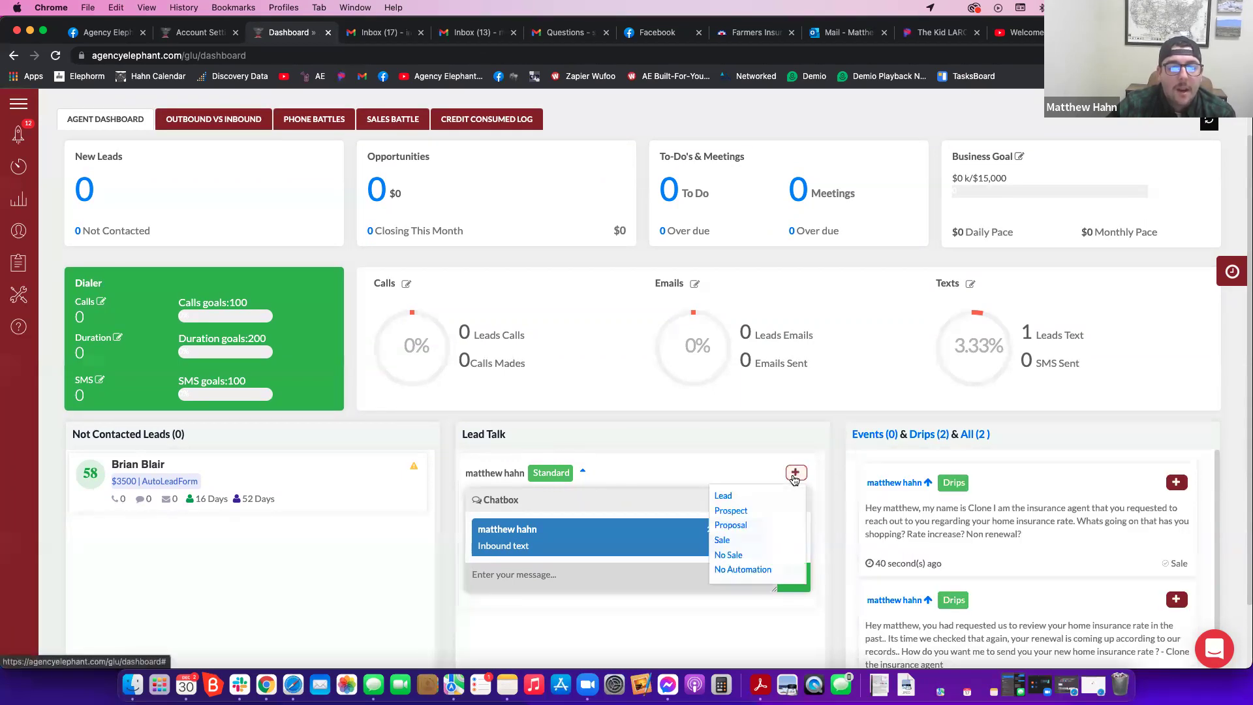
click(989, 524)
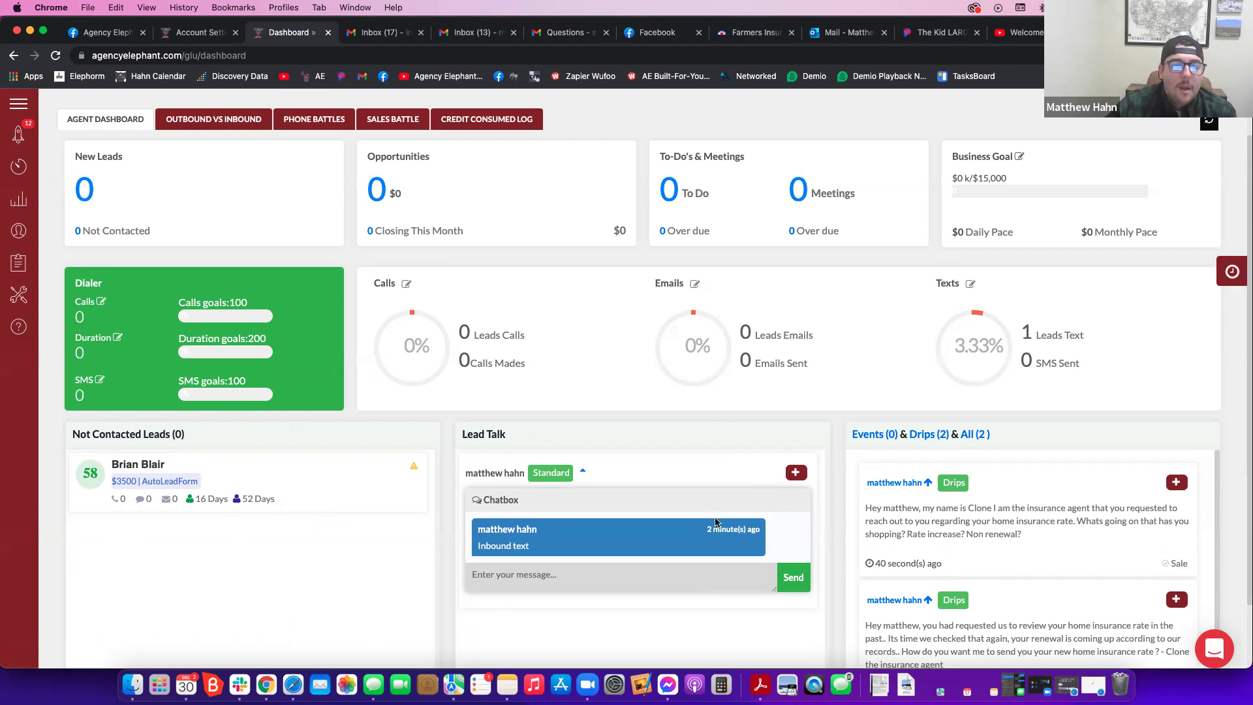
- Collapse the lead conversation, then save a texts goal of 50 and close the goal window
click(581, 474)
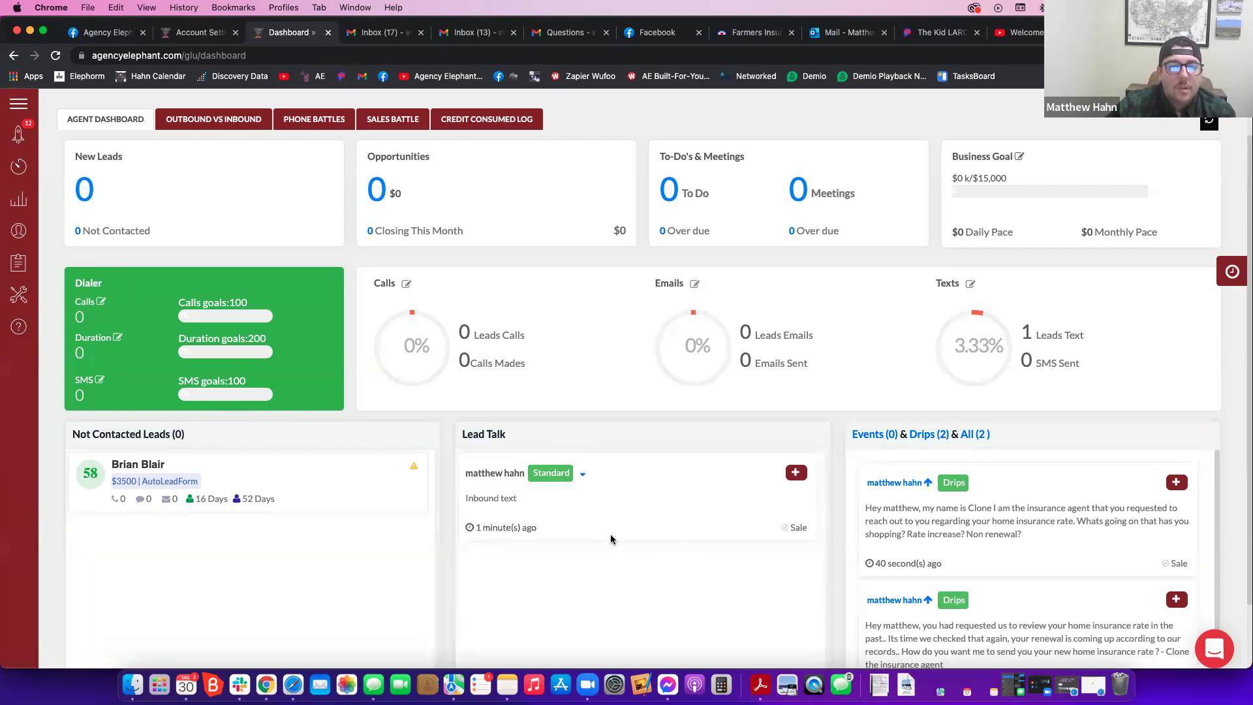
click(970, 286)
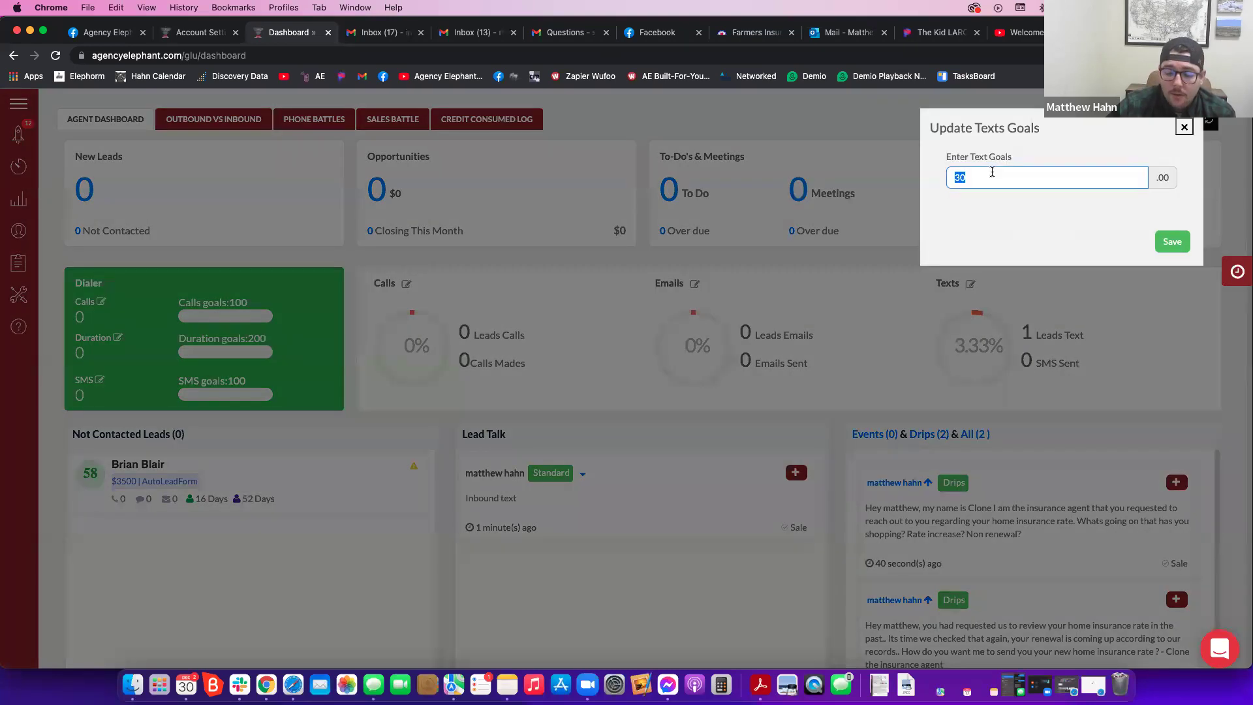
text(50)
click(1171, 241)
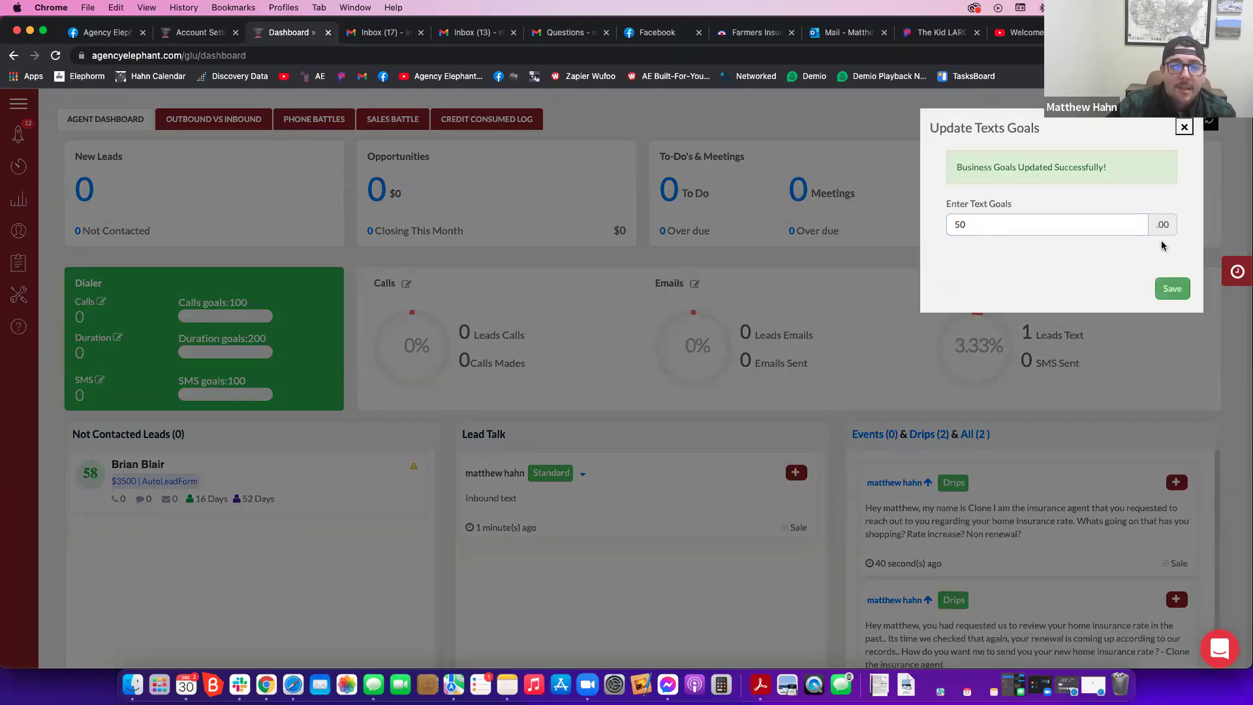
click(1184, 127)
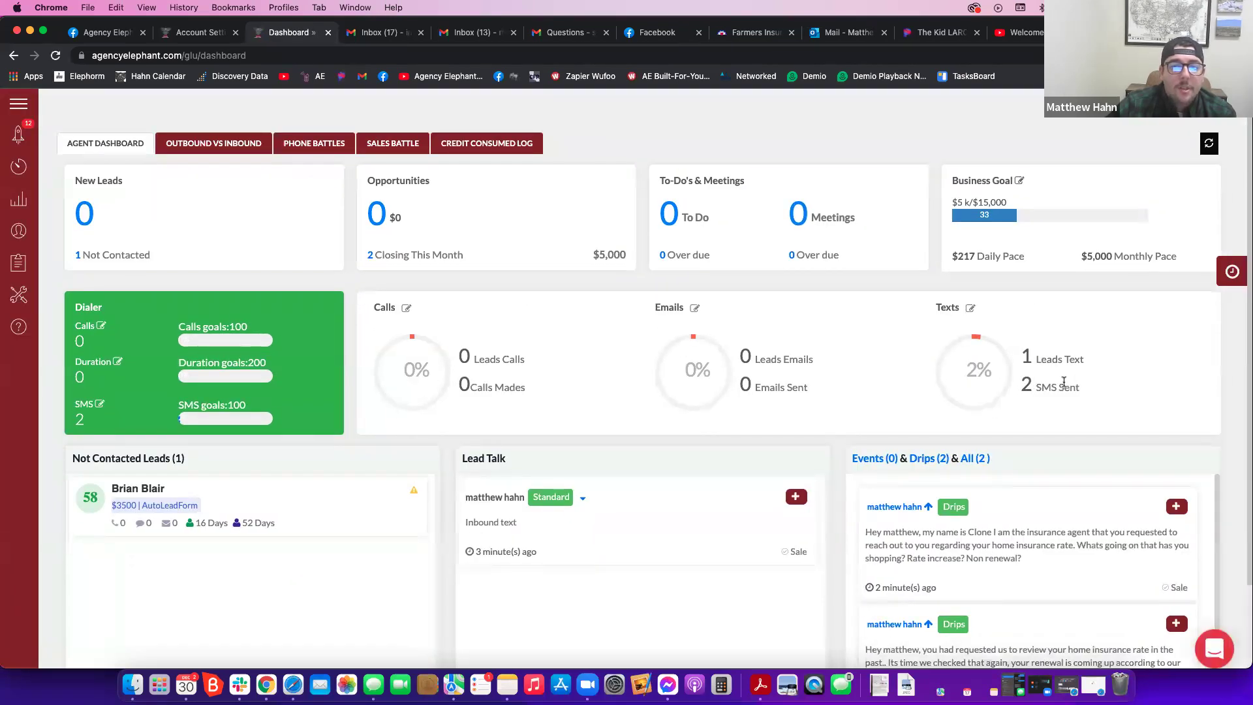
- Highlight the Leads Text count, then replace the emails goal with 400 and save it
drag(1026, 357, 1077, 358)
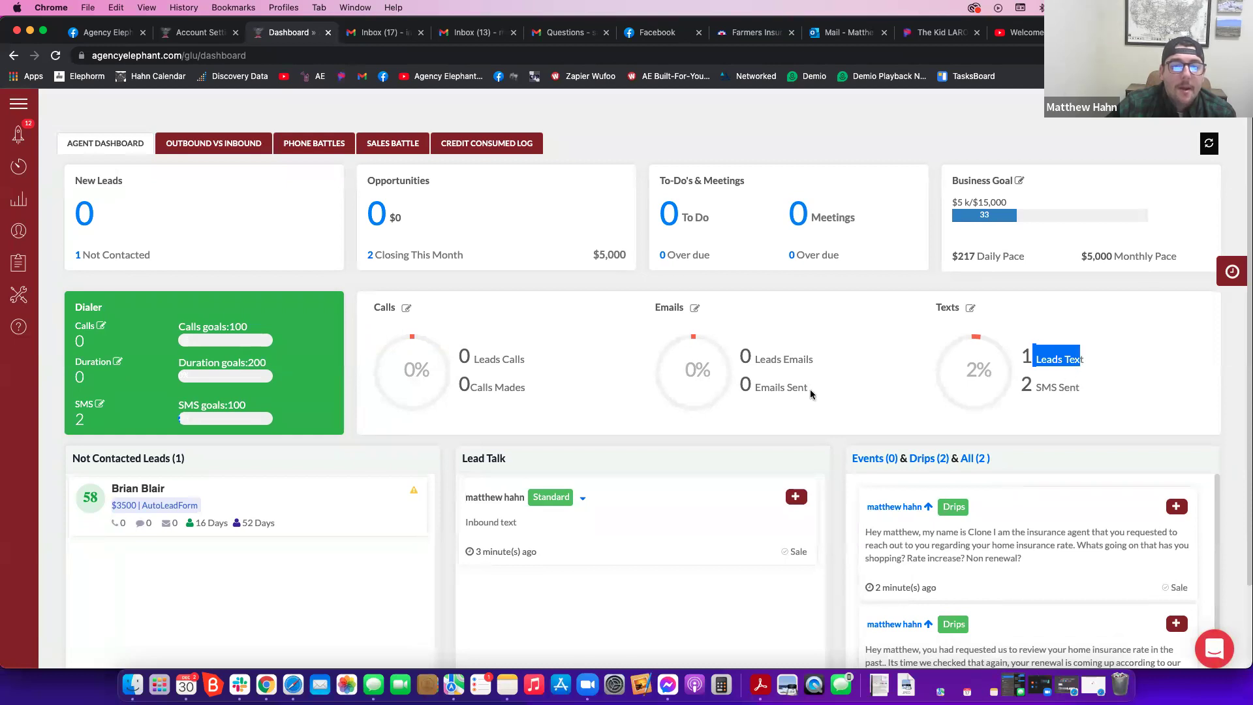
click(694, 309)
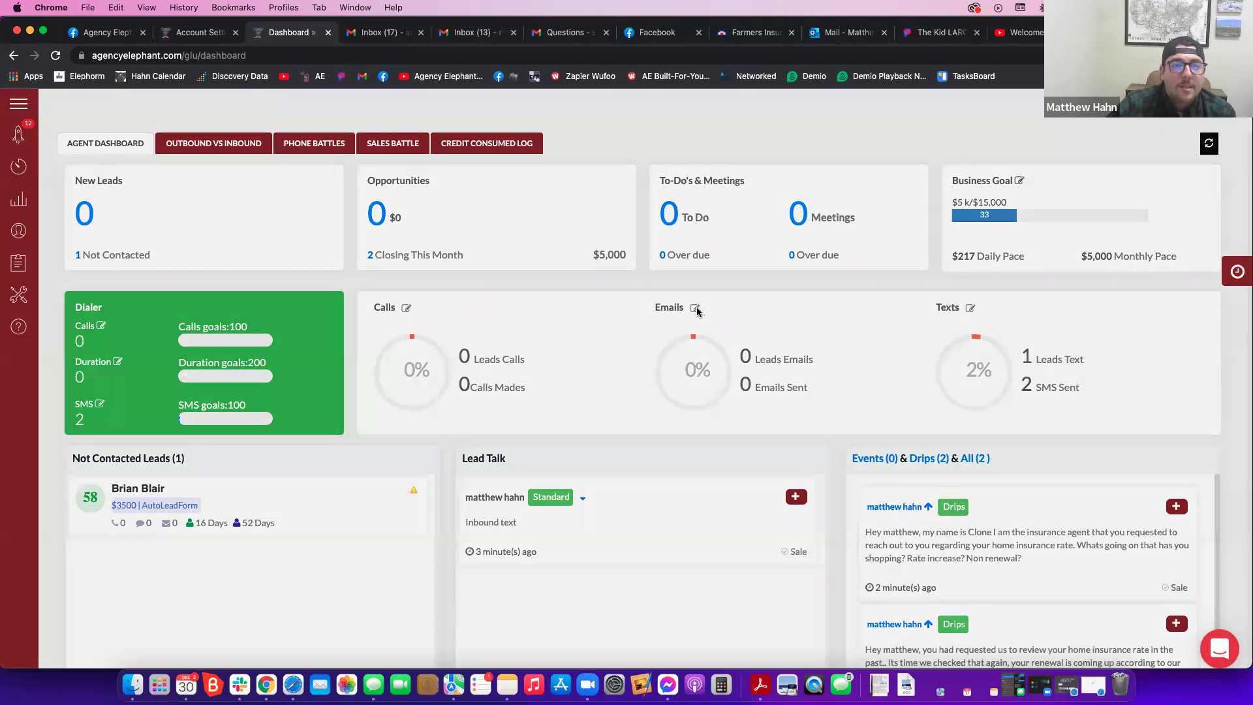
key(BackSpace)
key(BackSpace)
text(400)
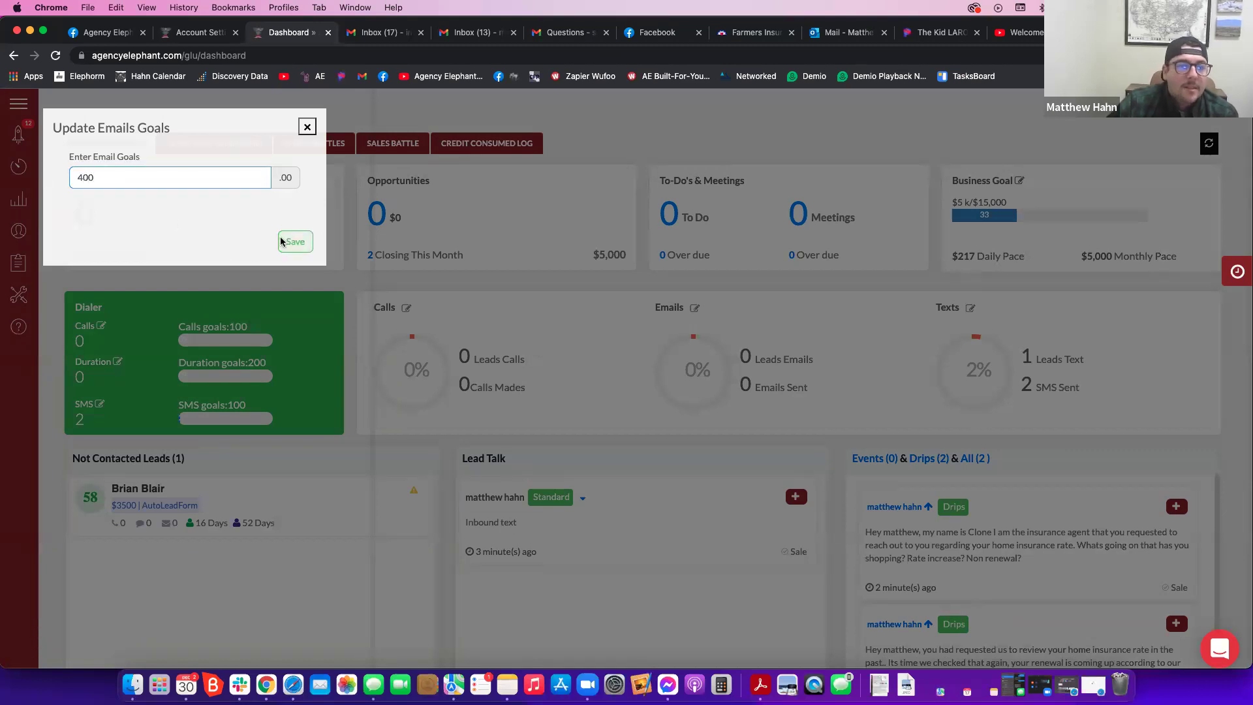
click(290, 242)
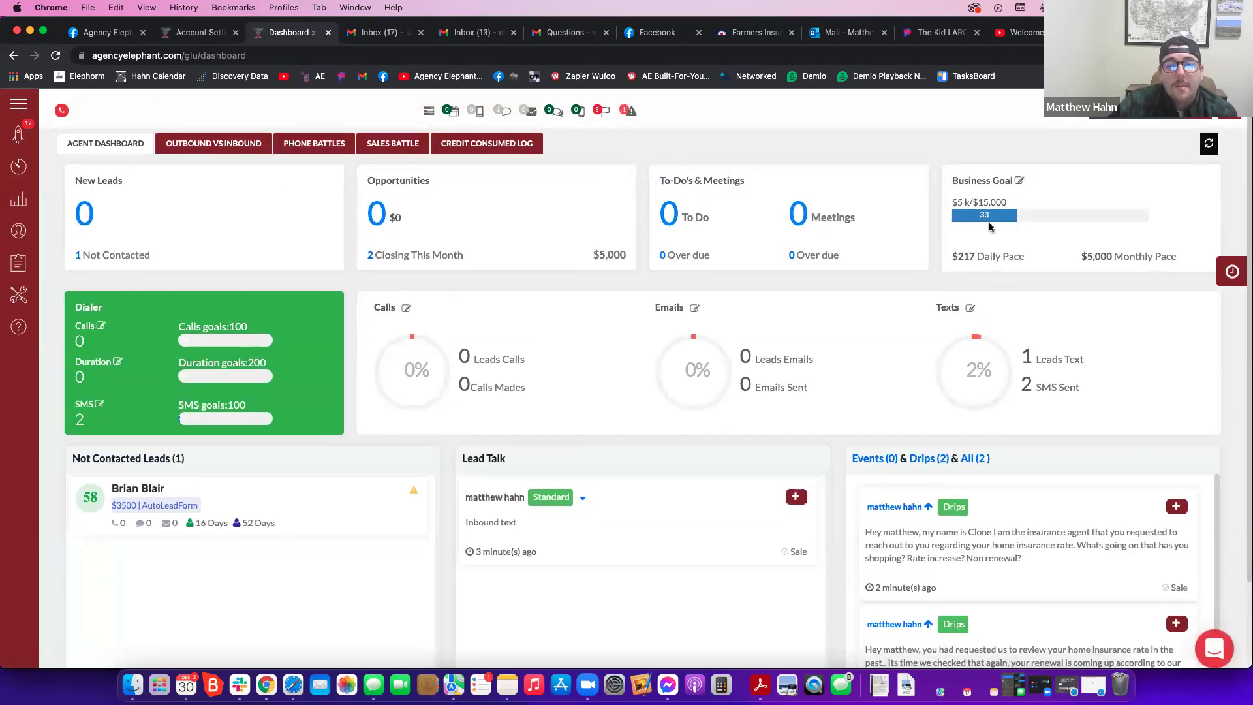
- Replace the $15,000 business goal with $10,000 and save it
click(1019, 182)
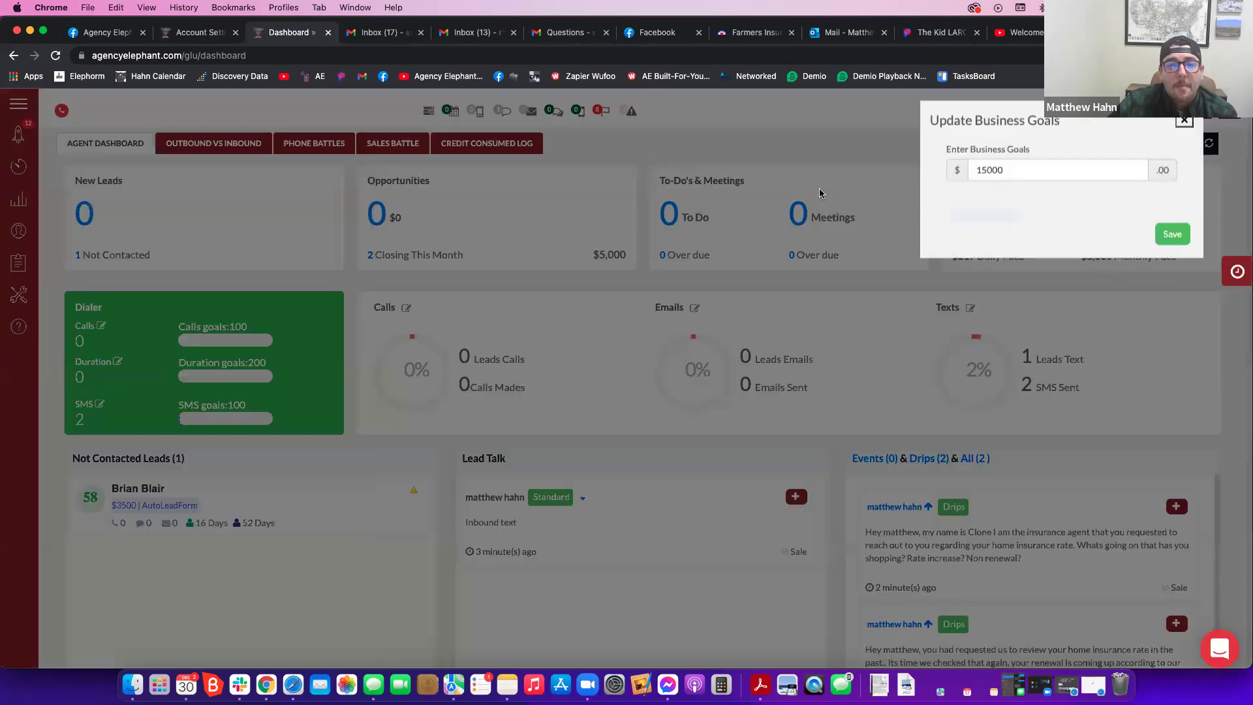
double_click(996, 178)
text(100)
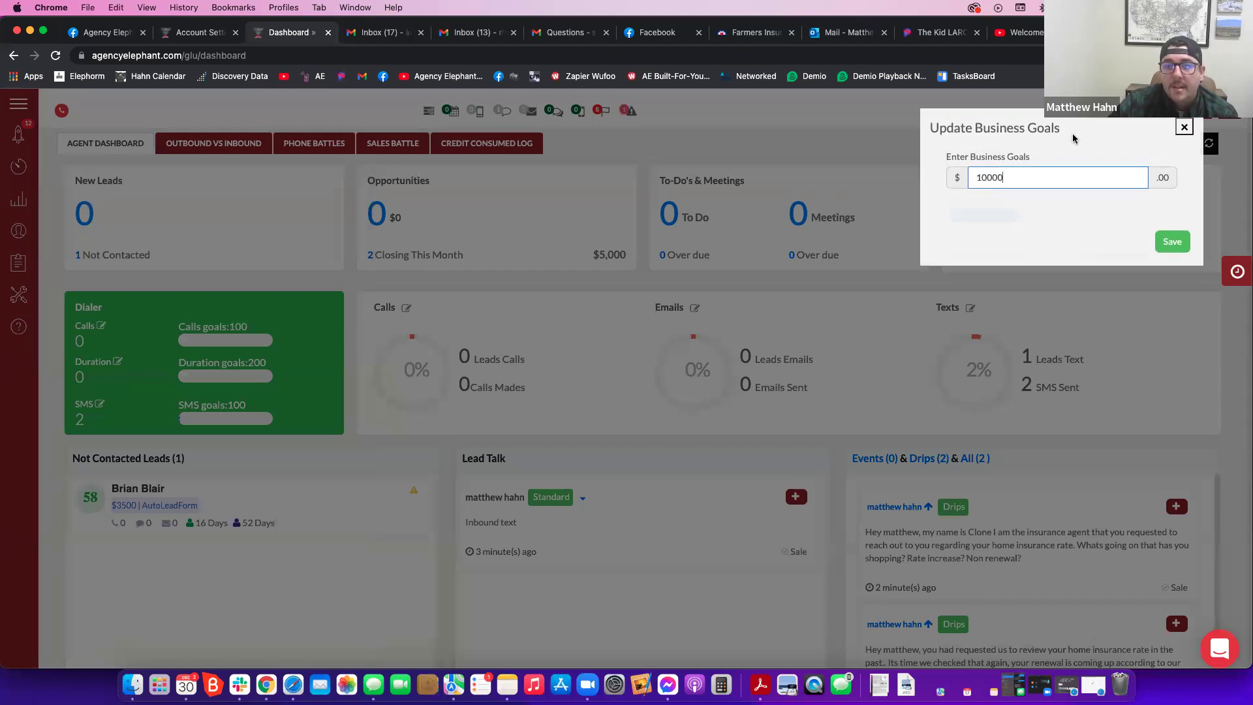
click(1174, 240)
click(1184, 128)
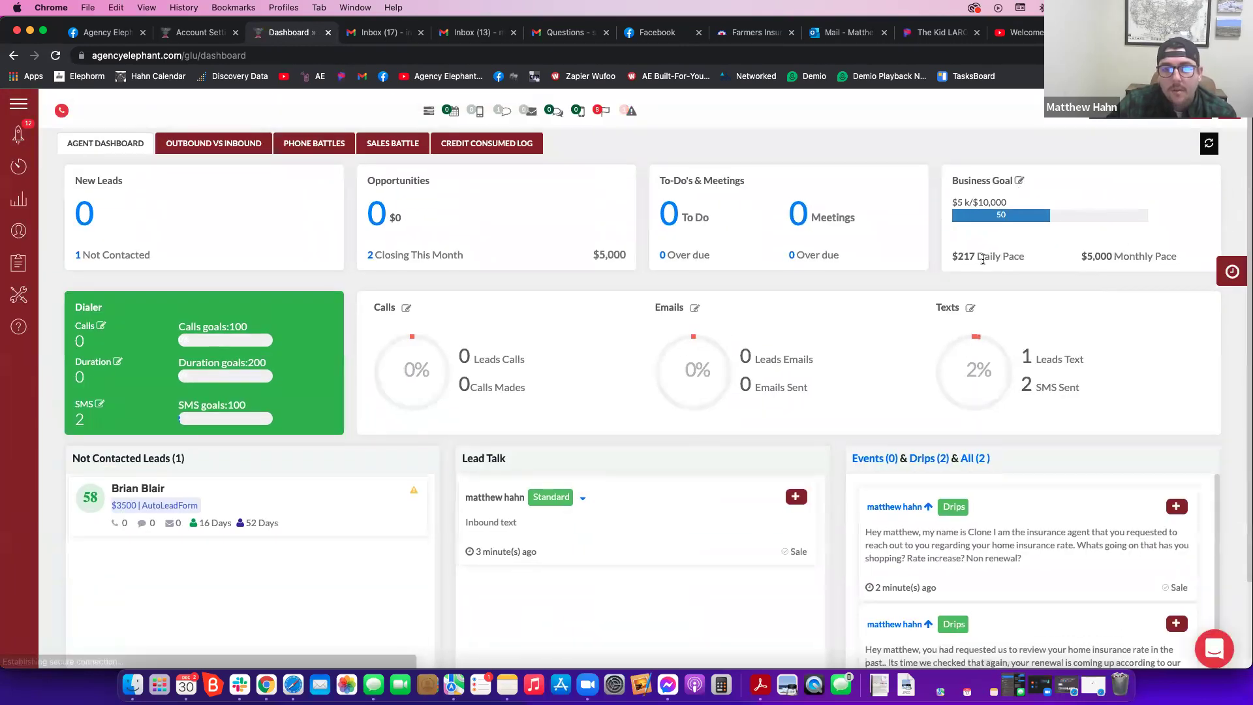
- Highlight the Daily Pace and $5,000 Monthly Pace figures on the dashboard
drag(984, 258, 1086, 258)
triple_click(1143, 259)
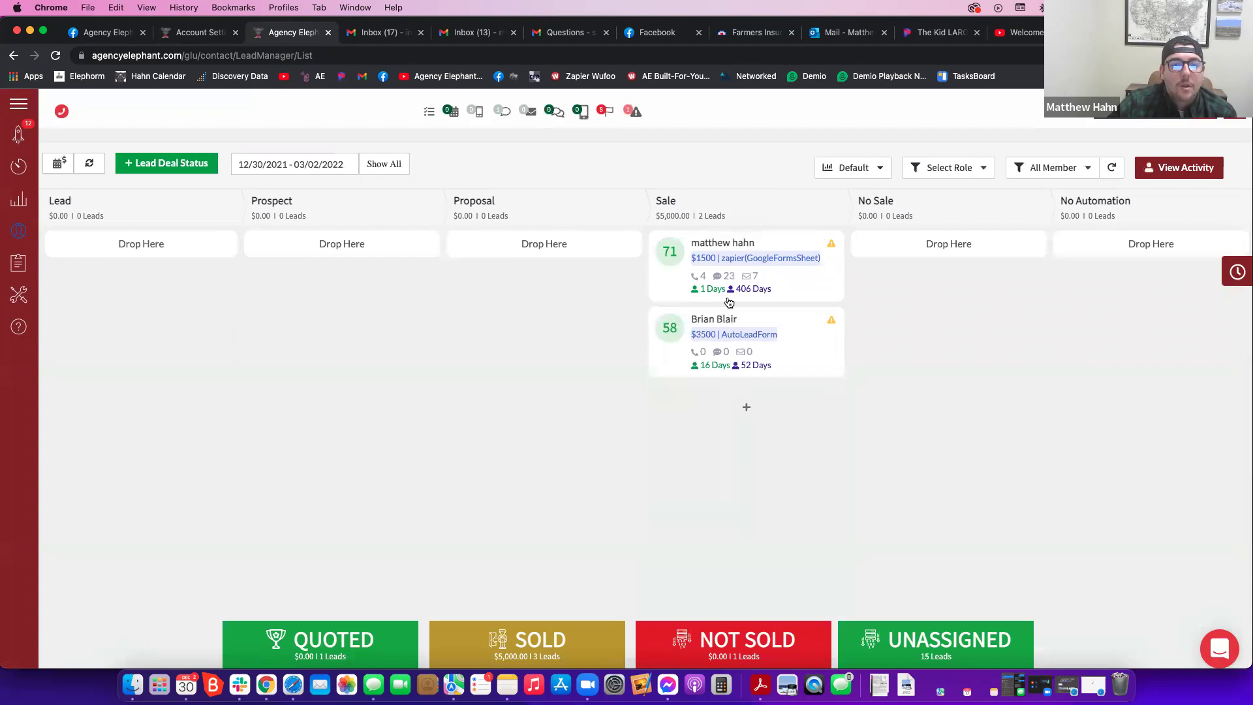
- Drag the $1500 lead from Sale to Proposal, close its opportunity details, and return to the dashboard
drag(728, 254, 506, 252)
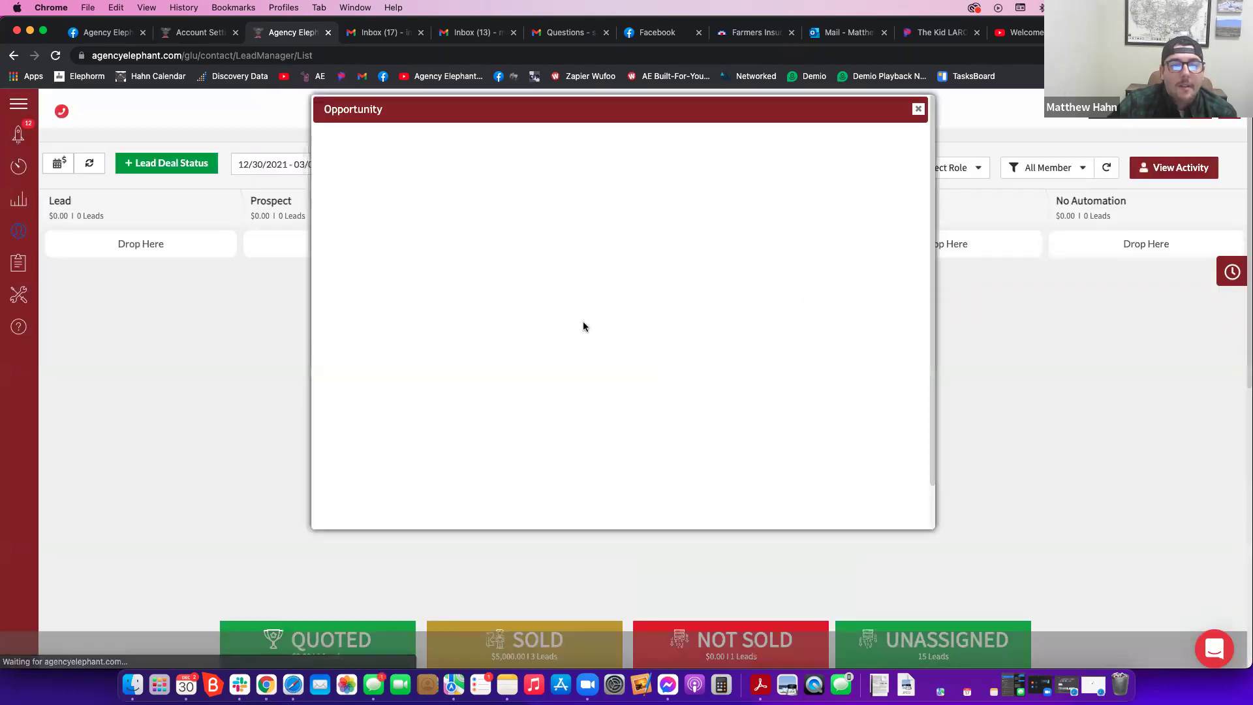
click(495, 357)
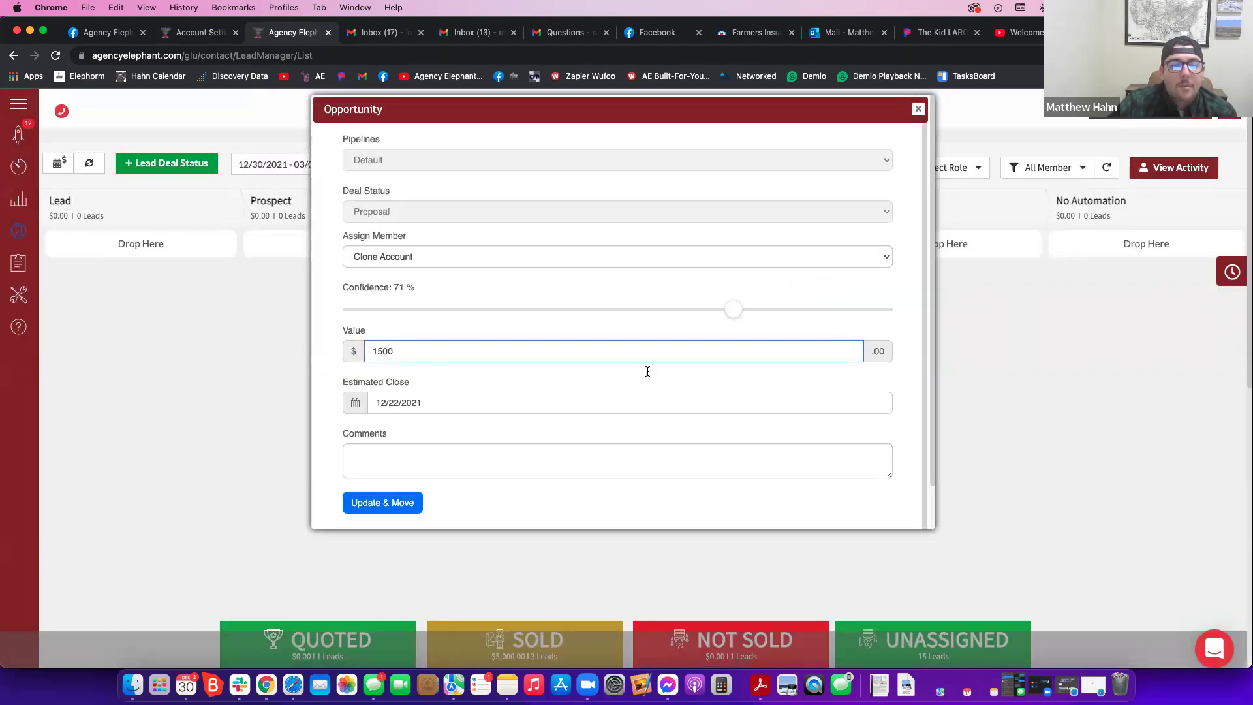
click(917, 109)
click(59, 165)
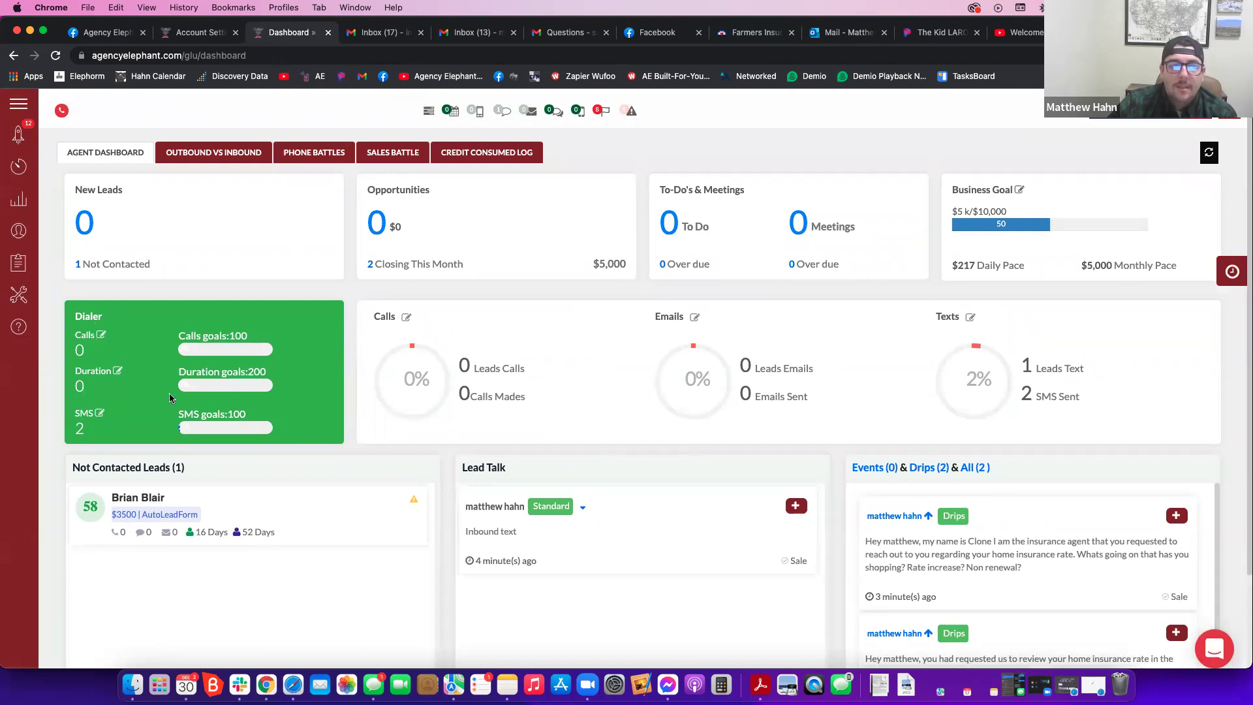
click(101, 412)
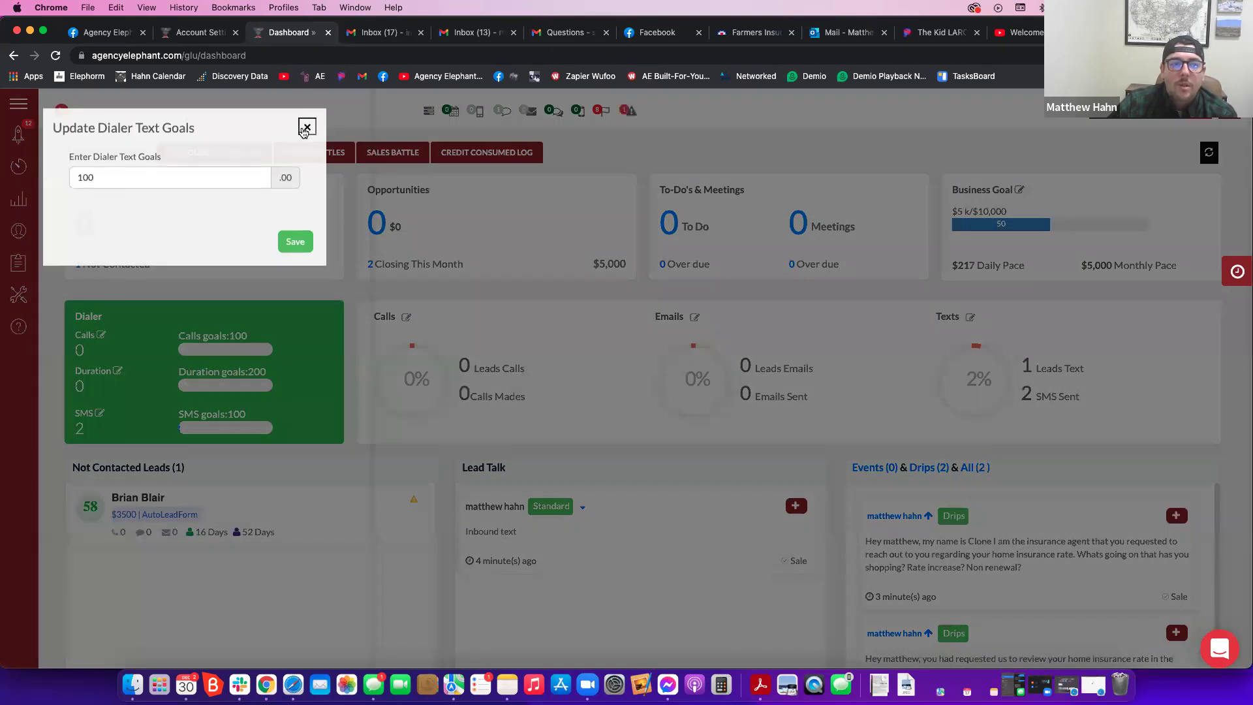
click(376, 221)
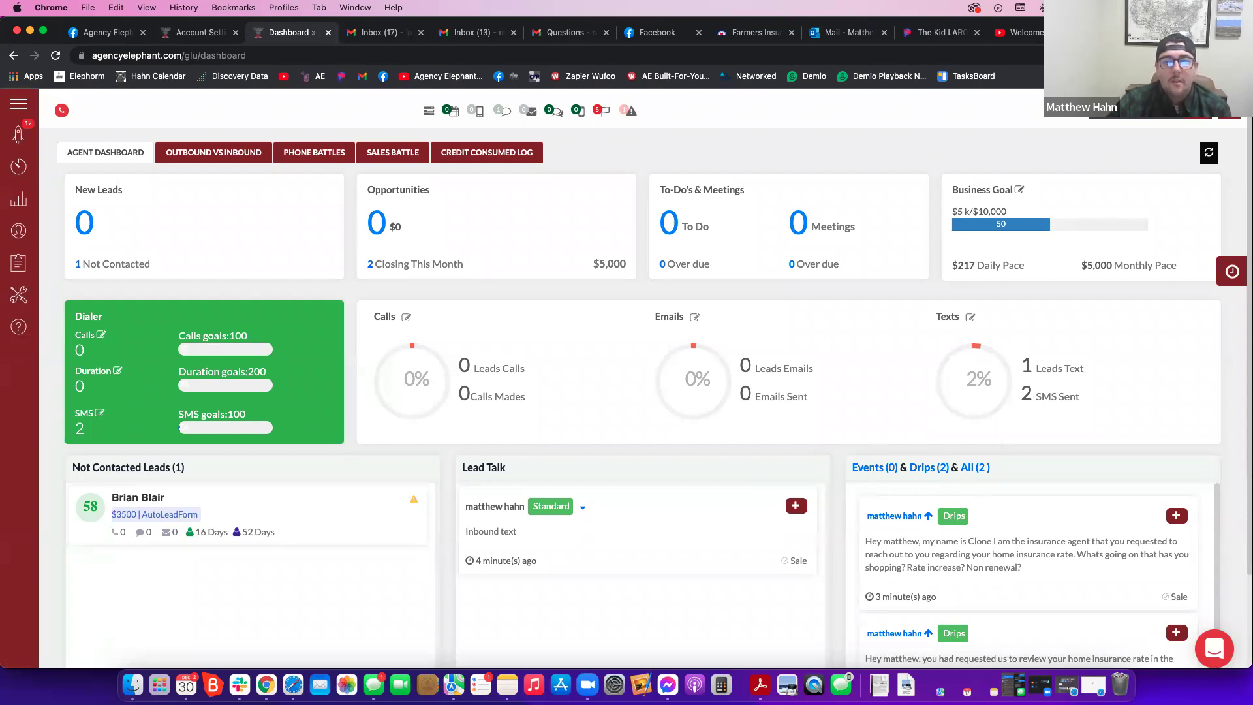
- Add a new lead autofilled with your contact details in the Prospects BFY group and save it
click(1204, 110)
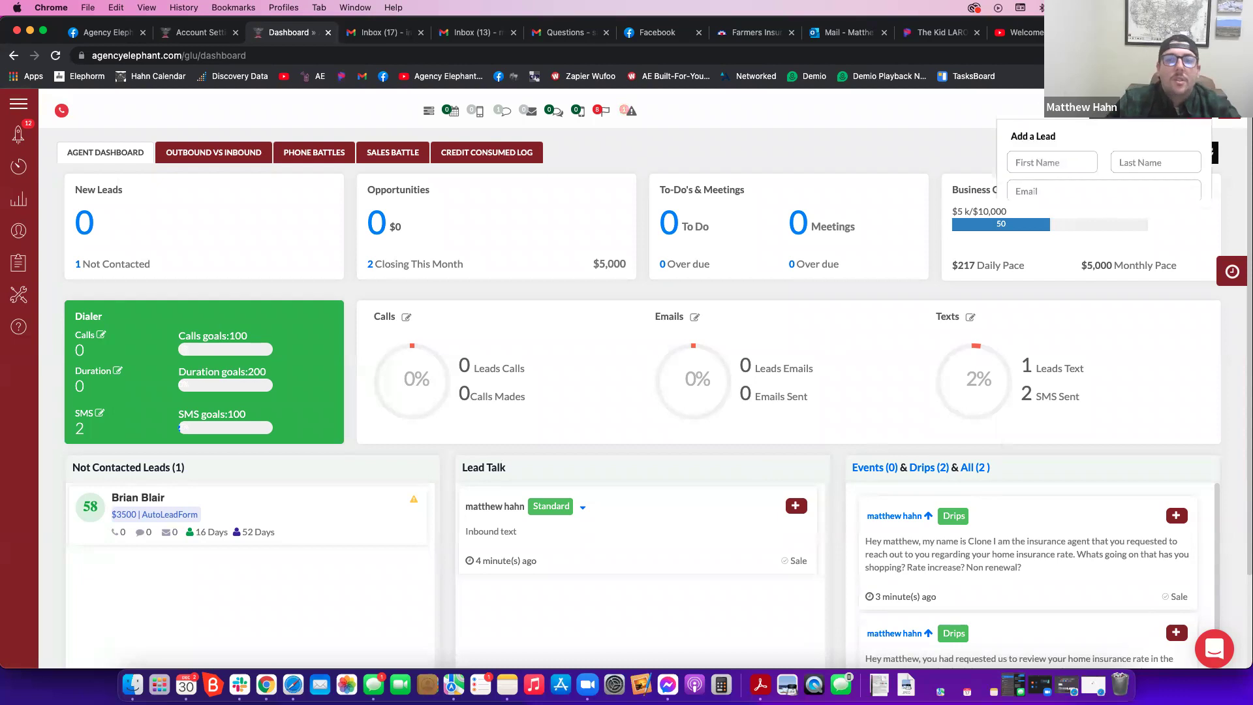
click(1051, 165)
click(1055, 201)
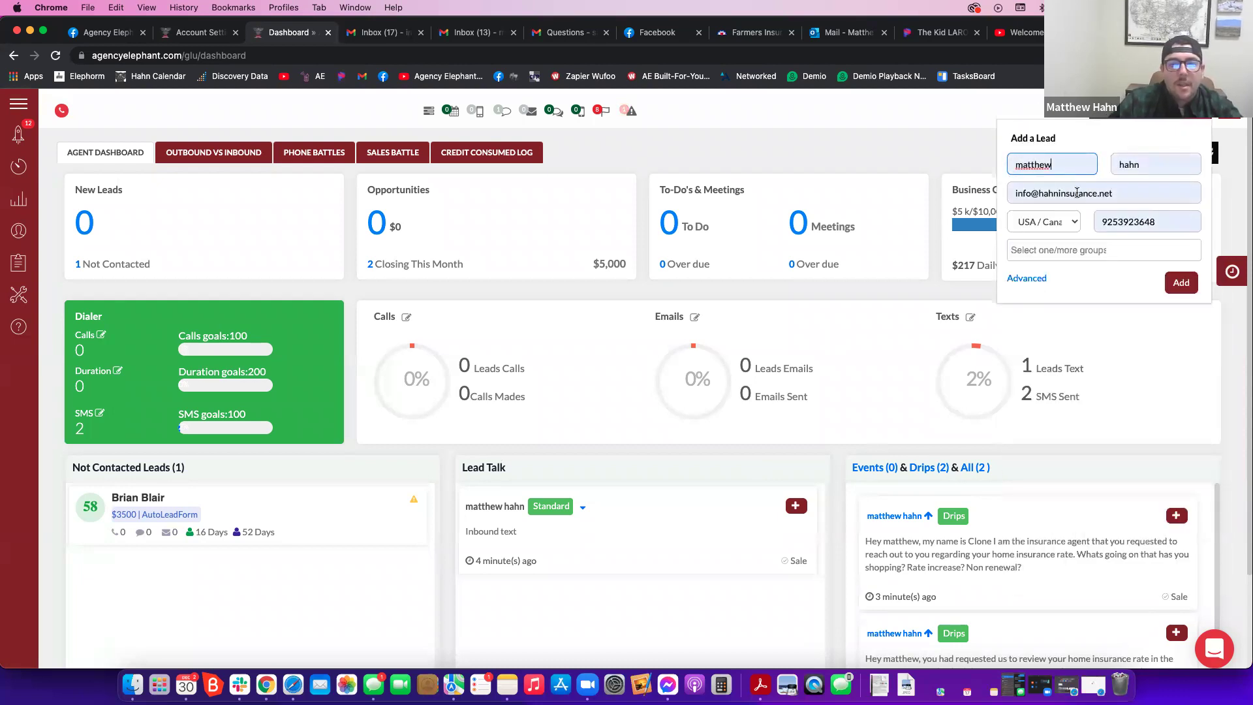
click(1090, 247)
text(prospects)
click(1073, 276)
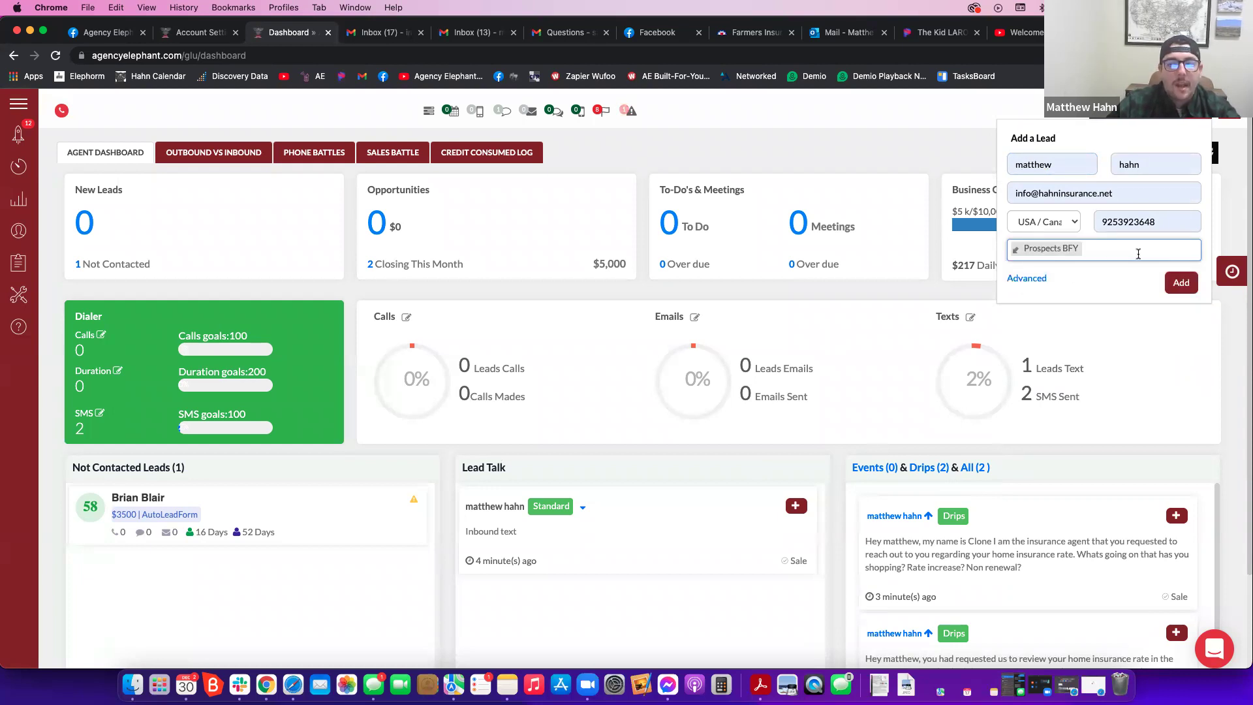
click(1181, 282)
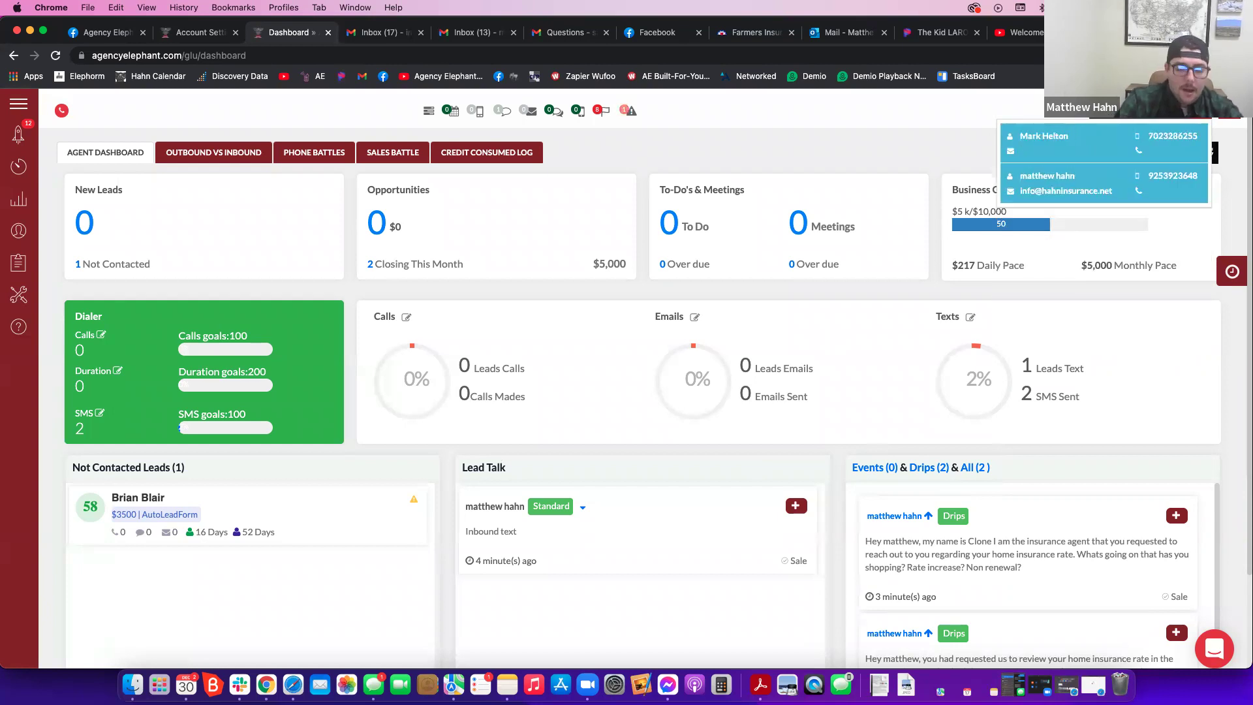
- Open your newly added lead's record and check the caller ID number list, keeping the first number
click(1081, 154)
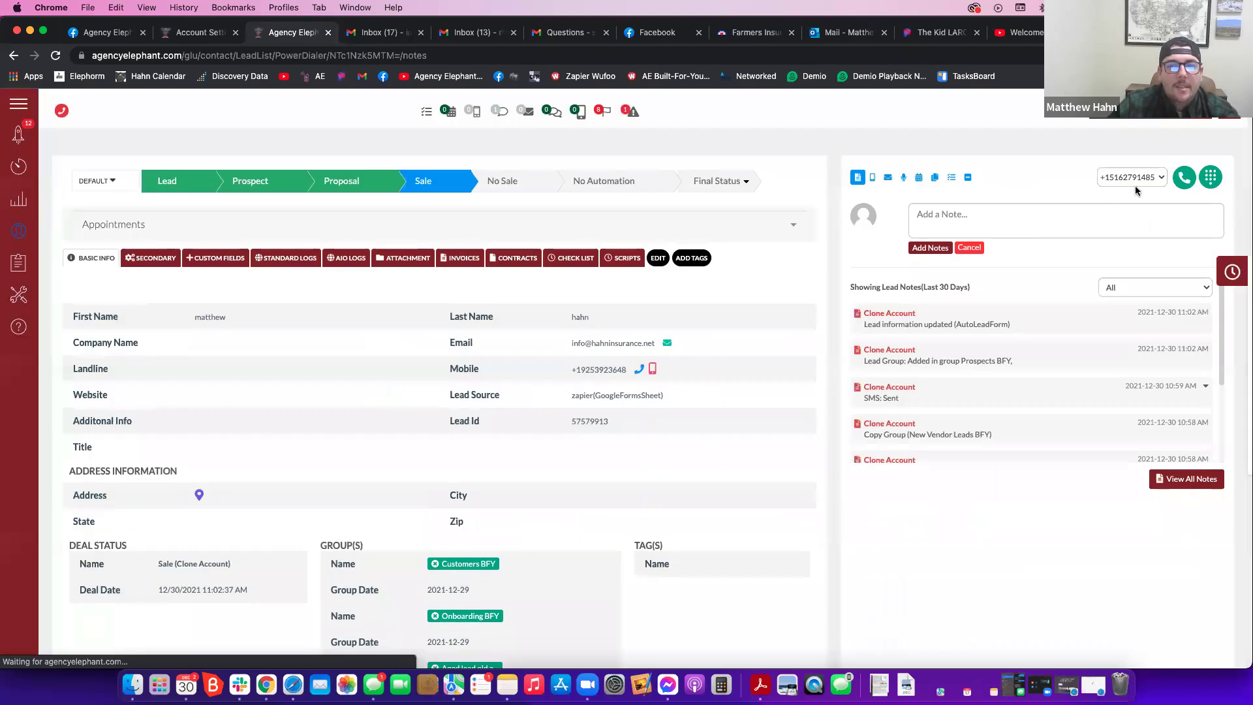
click(1135, 183)
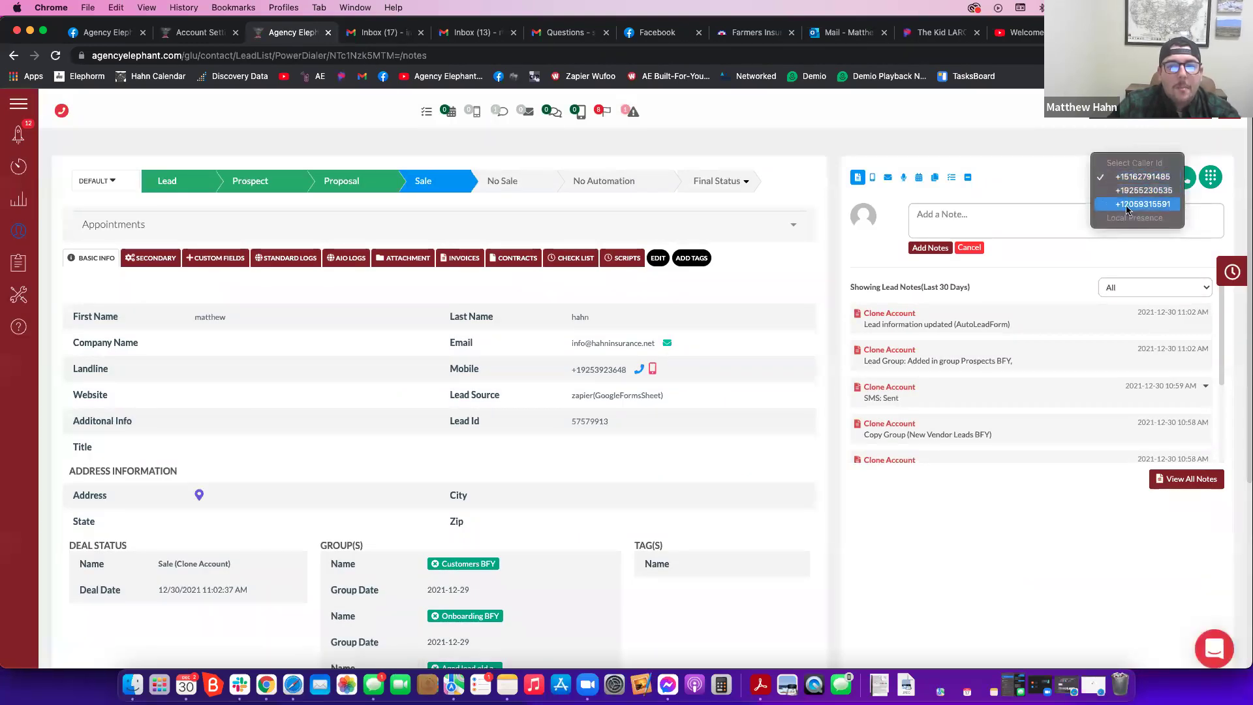
click(1048, 179)
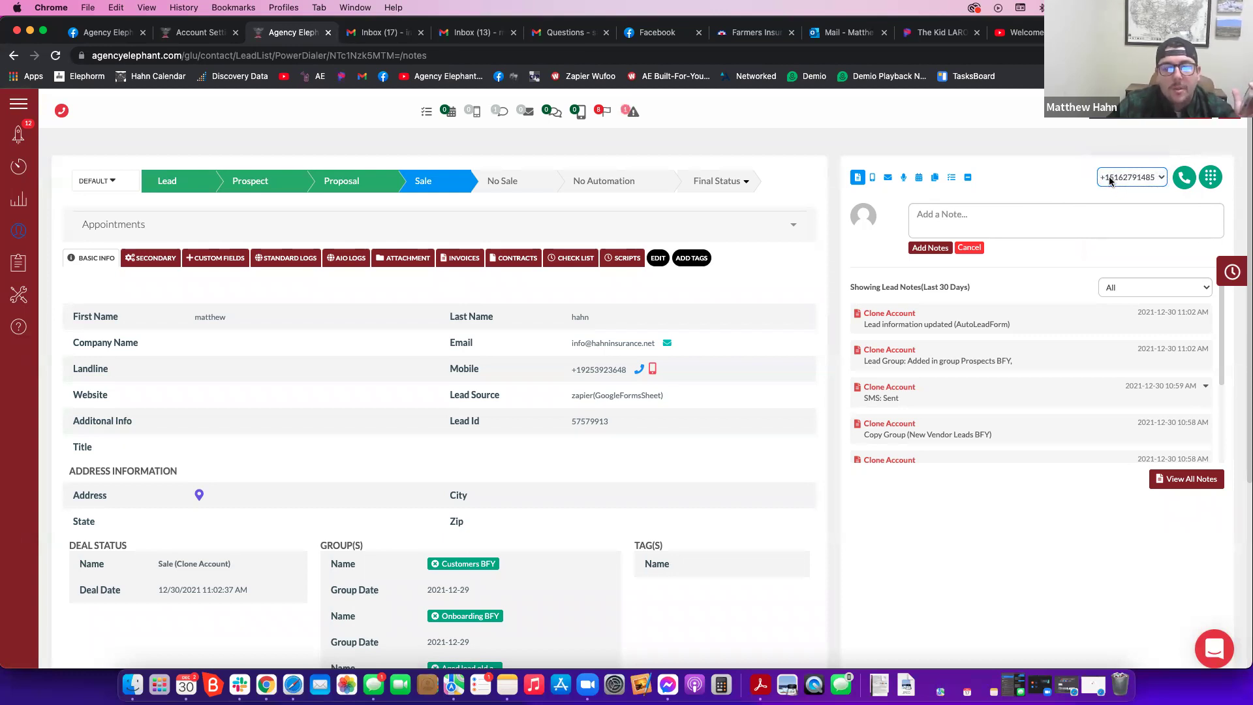
- Browse the copy/move group list, searching 'age' and 'win', then return to the agent dashboard
click(935, 178)
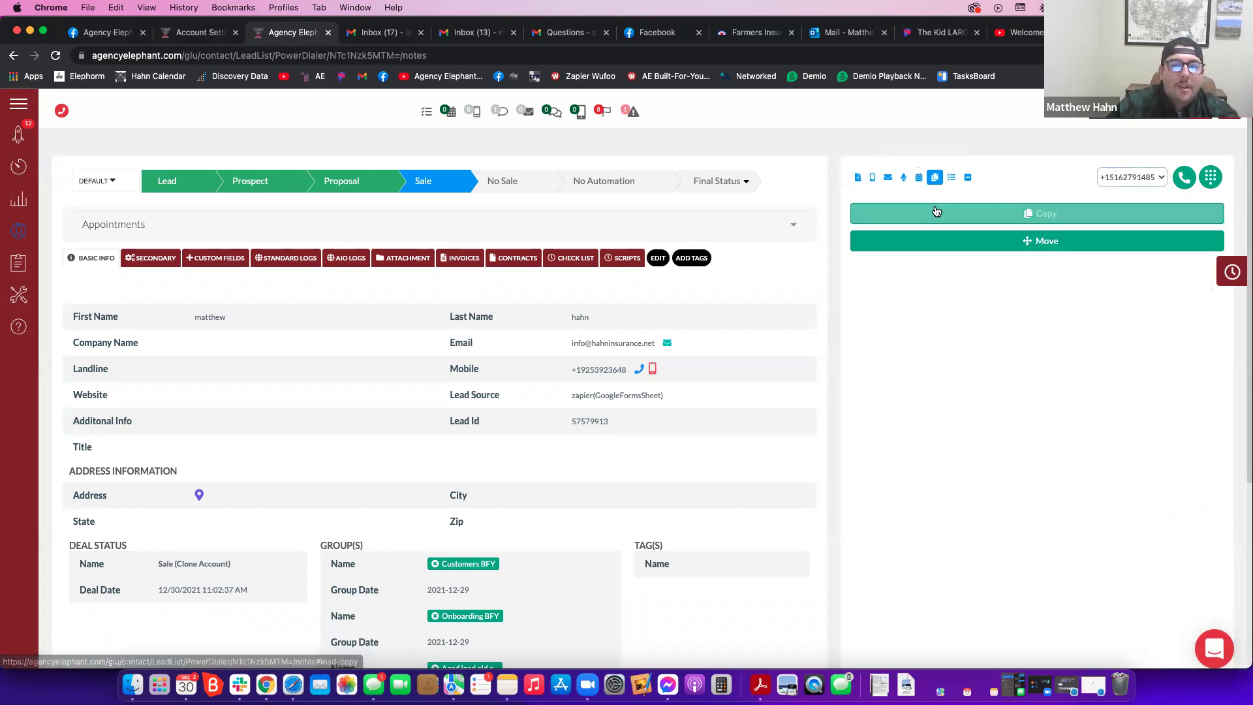
click(938, 237)
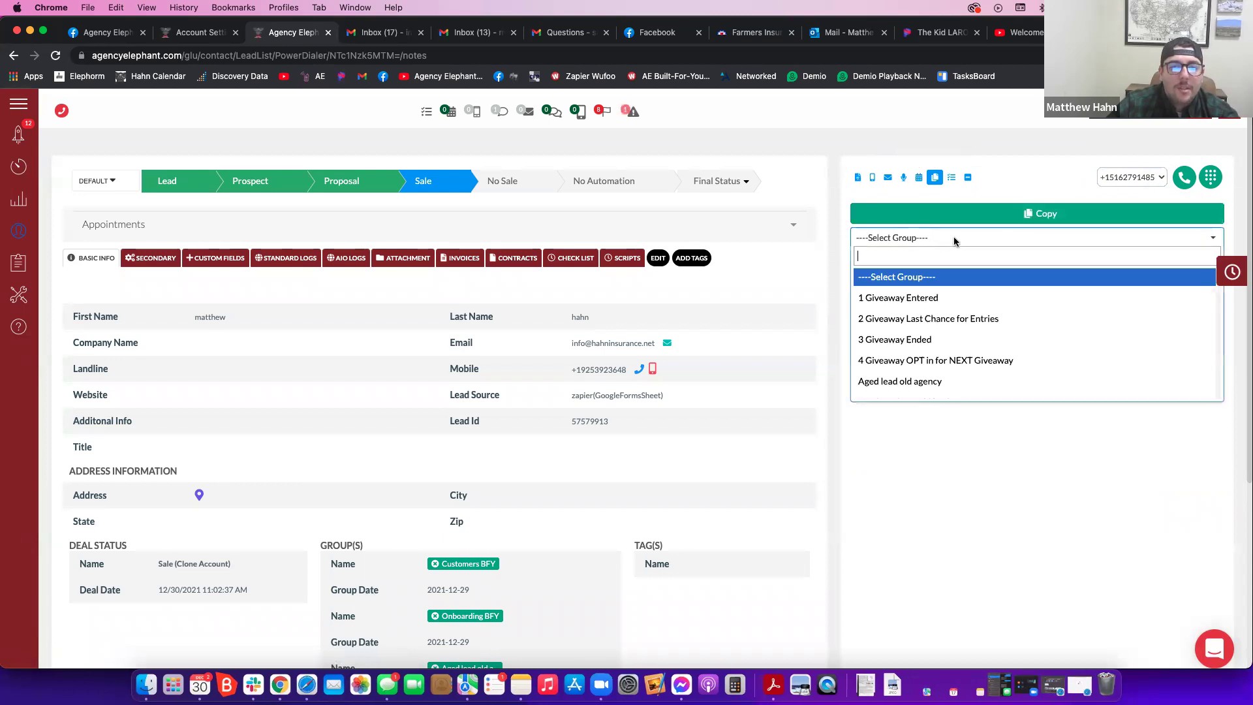
text(age)
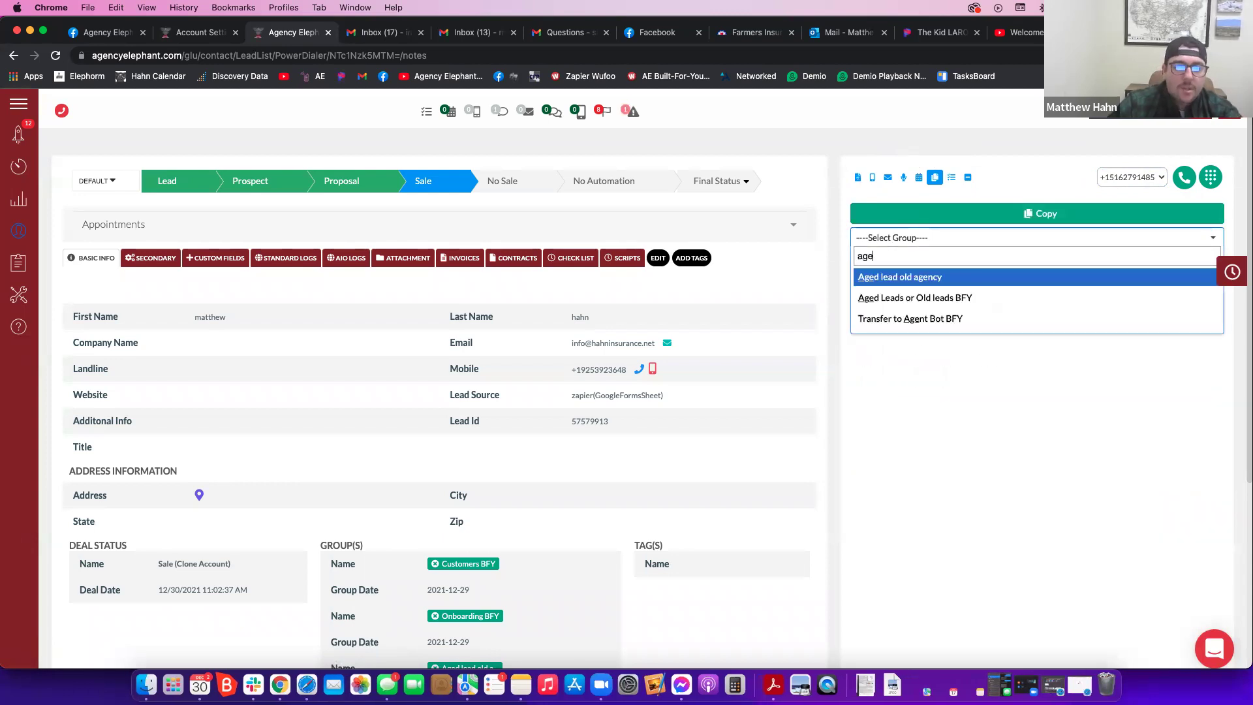
double_click(896, 258)
key(BackSpace)
text(win)
double_click(896, 259)
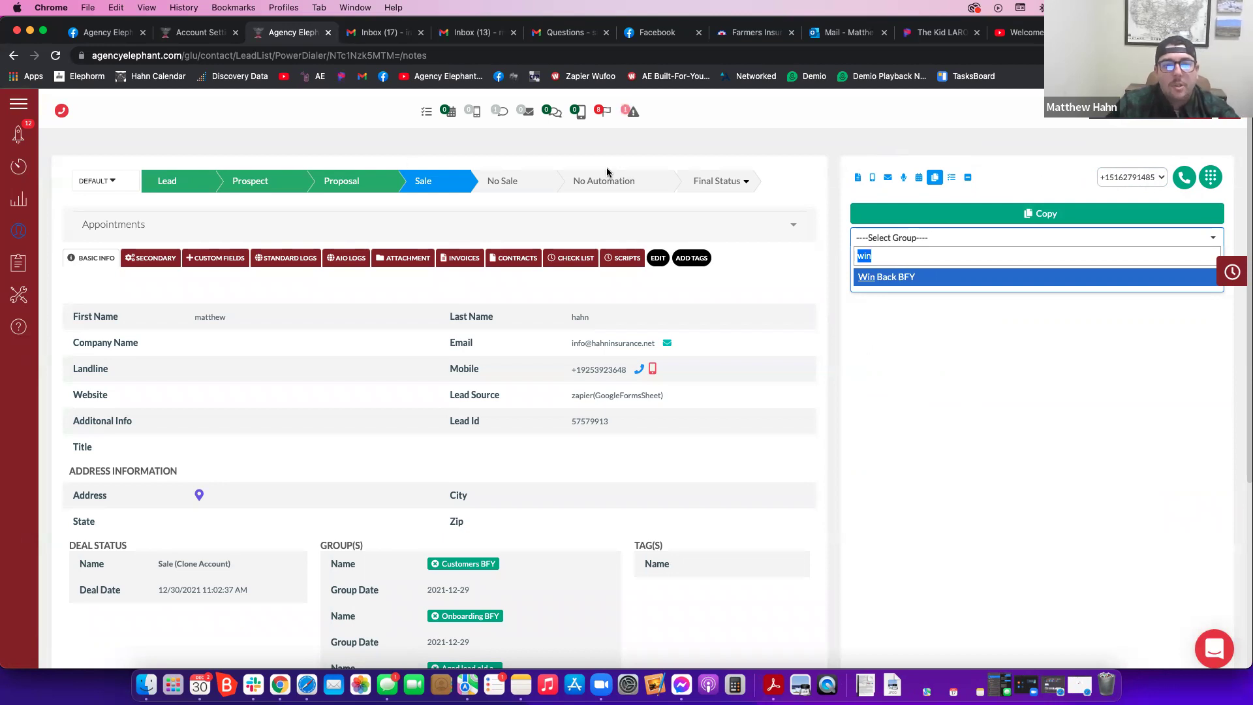
click(30, 168)
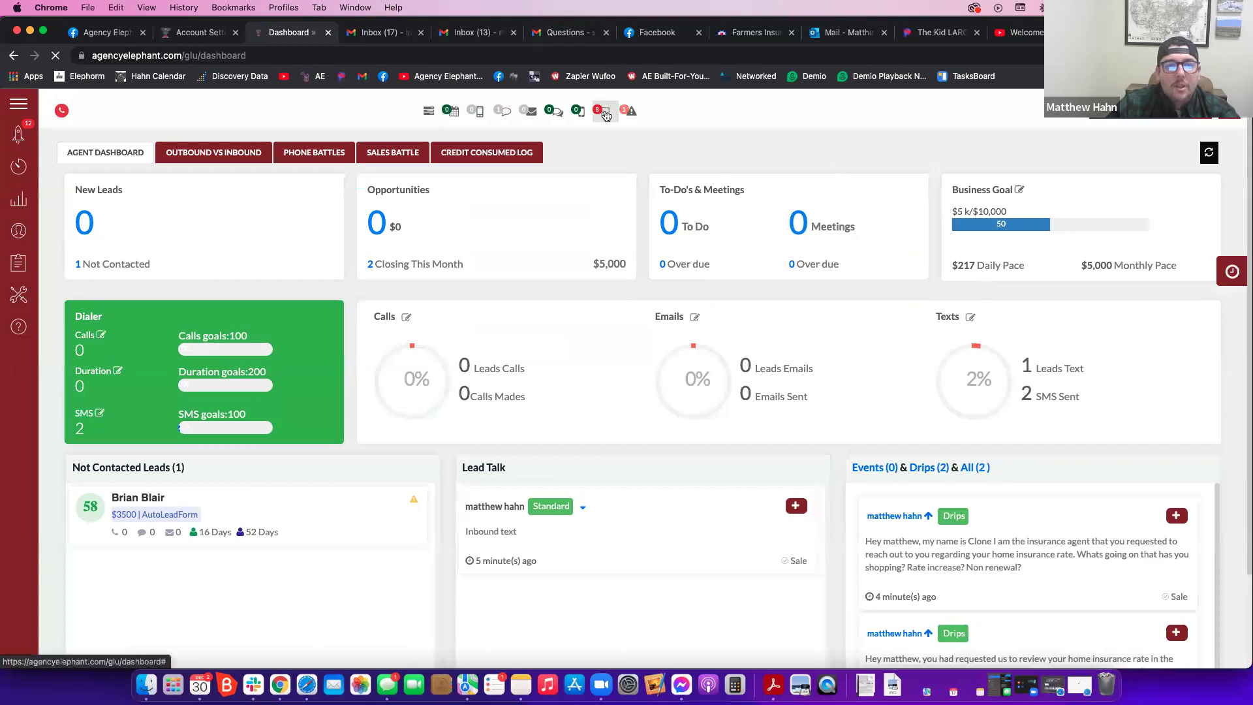
click(604, 113)
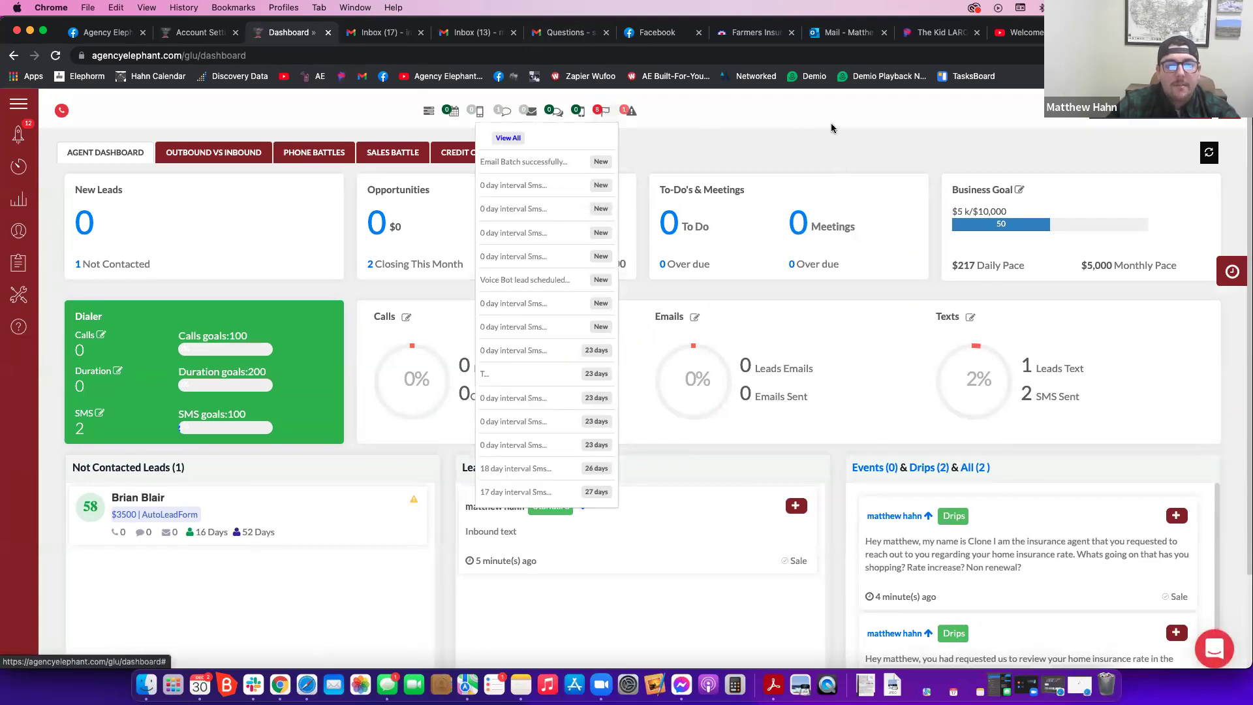
click(822, 138)
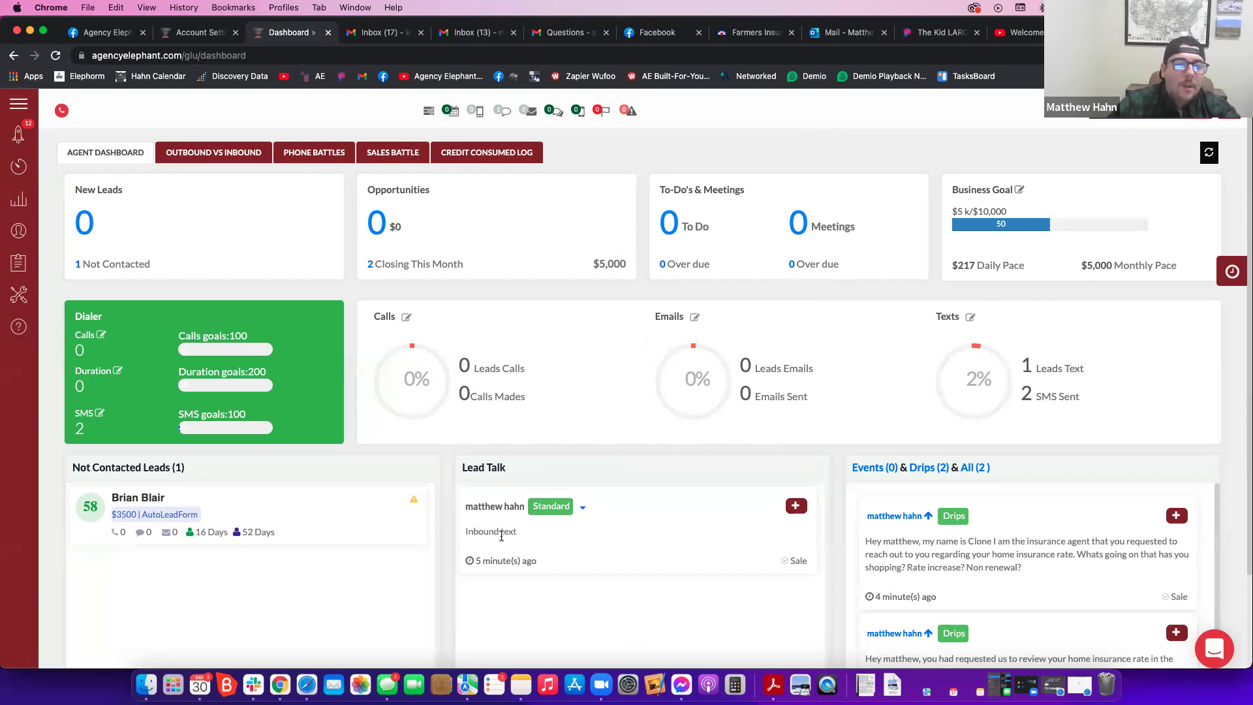
click(582, 509)
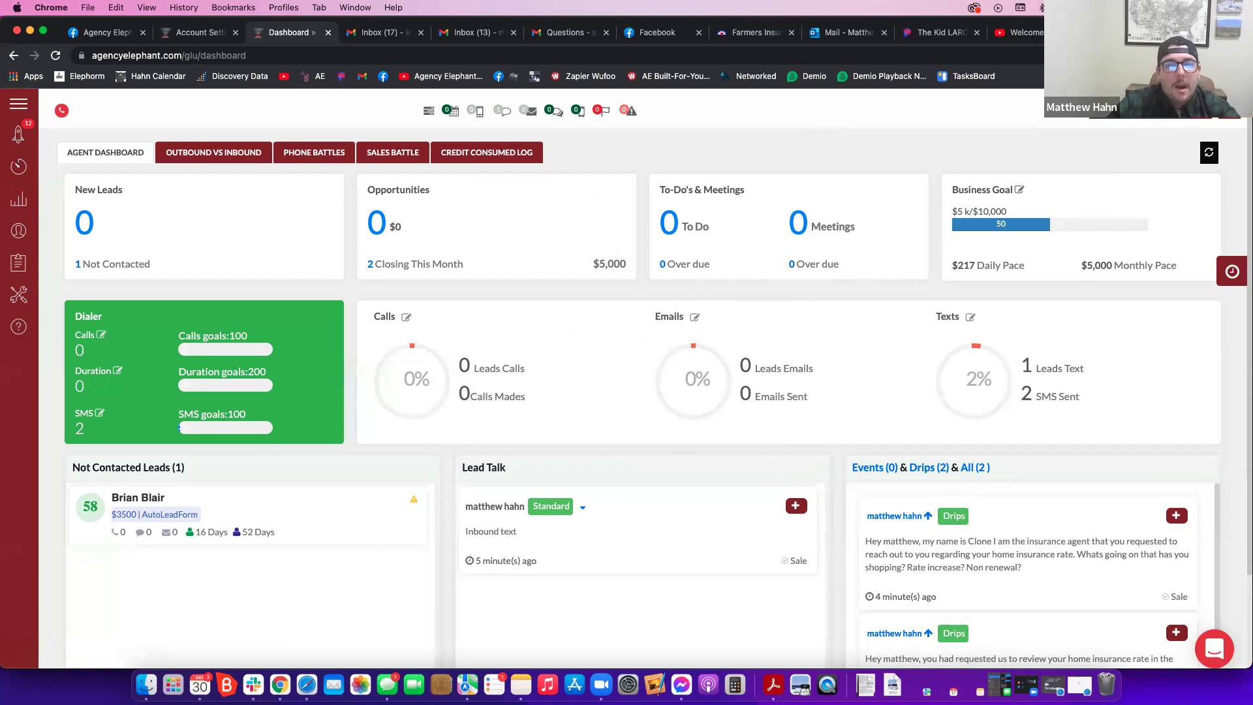
- Preview the lead form's group list, then reopen Add a Lead autofilled with your contact details
click(1068, 110)
click(1062, 252)
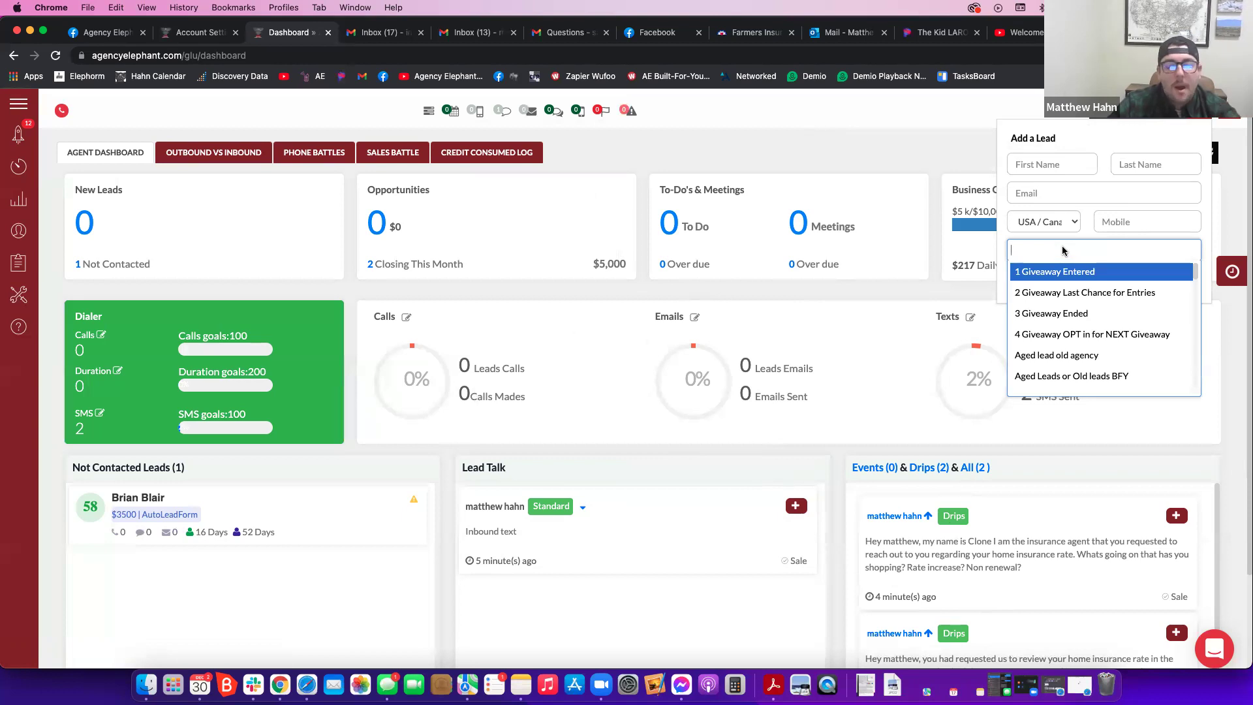
key(Escape)
click(1214, 110)
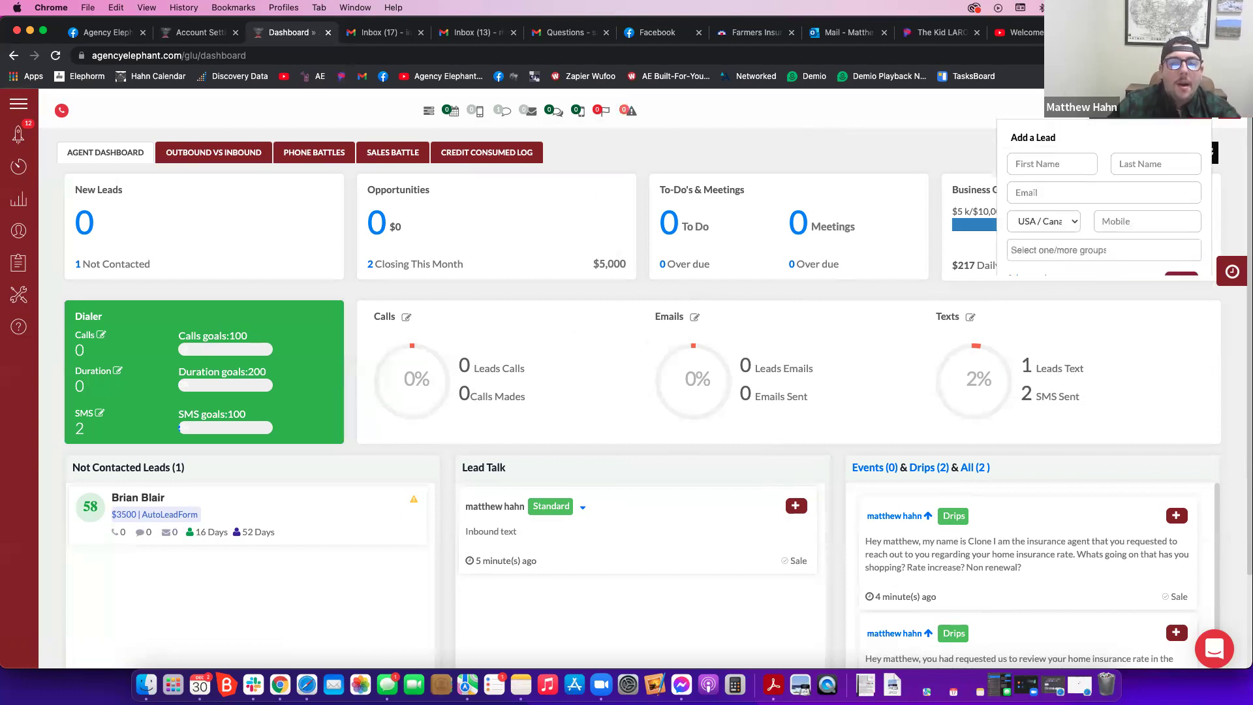
click(1061, 167)
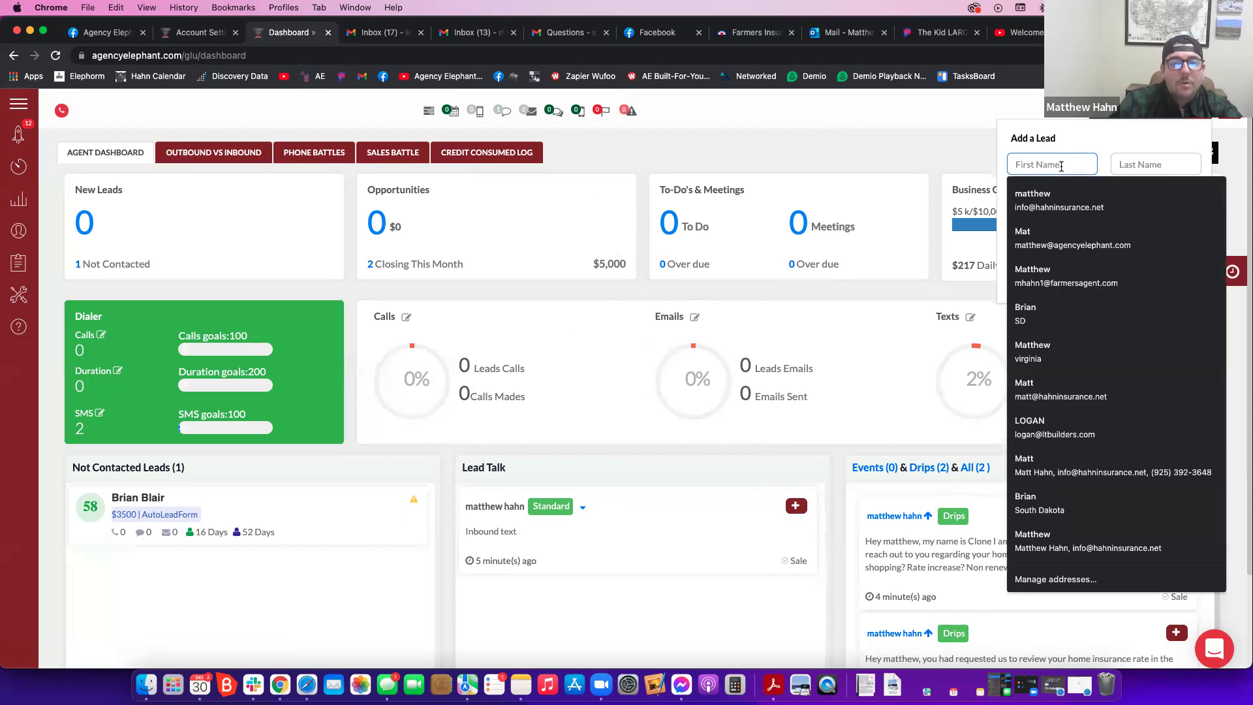
click(1063, 196)
- Add the groups Aged Leads or Old leads BFY, Win Back BFY and New Vendor Leads BFY to the lead
click(1075, 251)
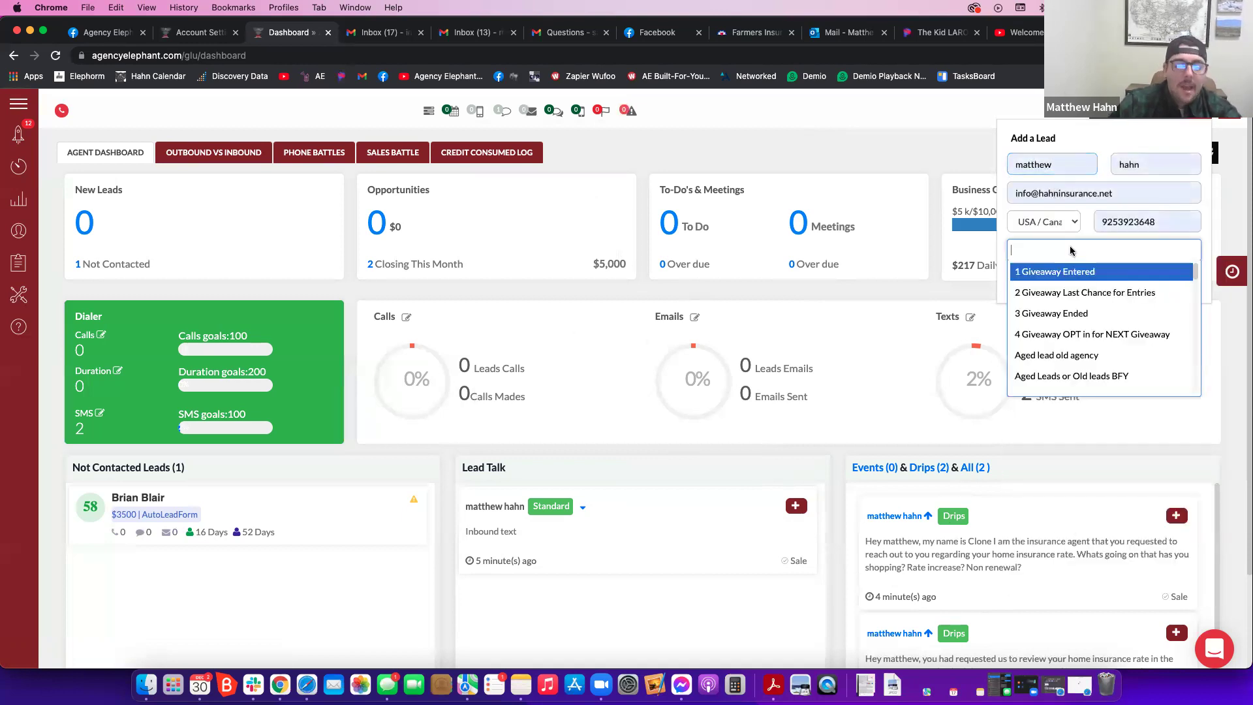
text(aged)
key(Down)
key(Return)
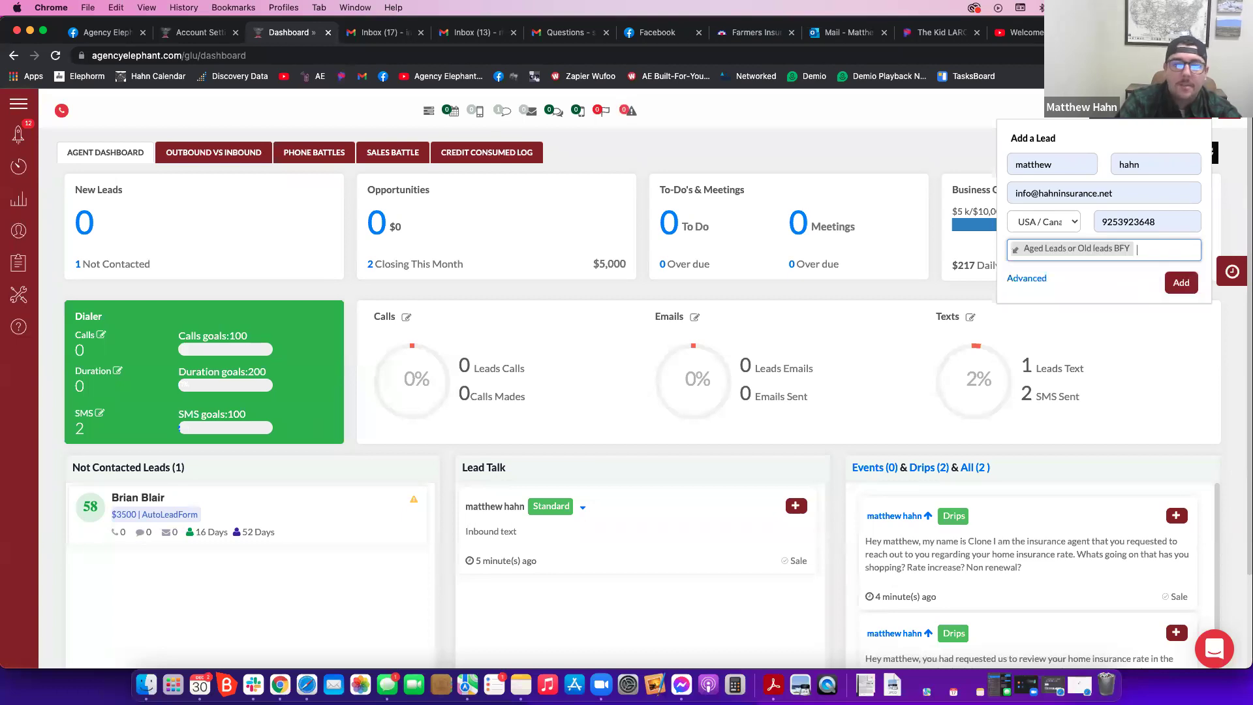
text( win)
key(Return)
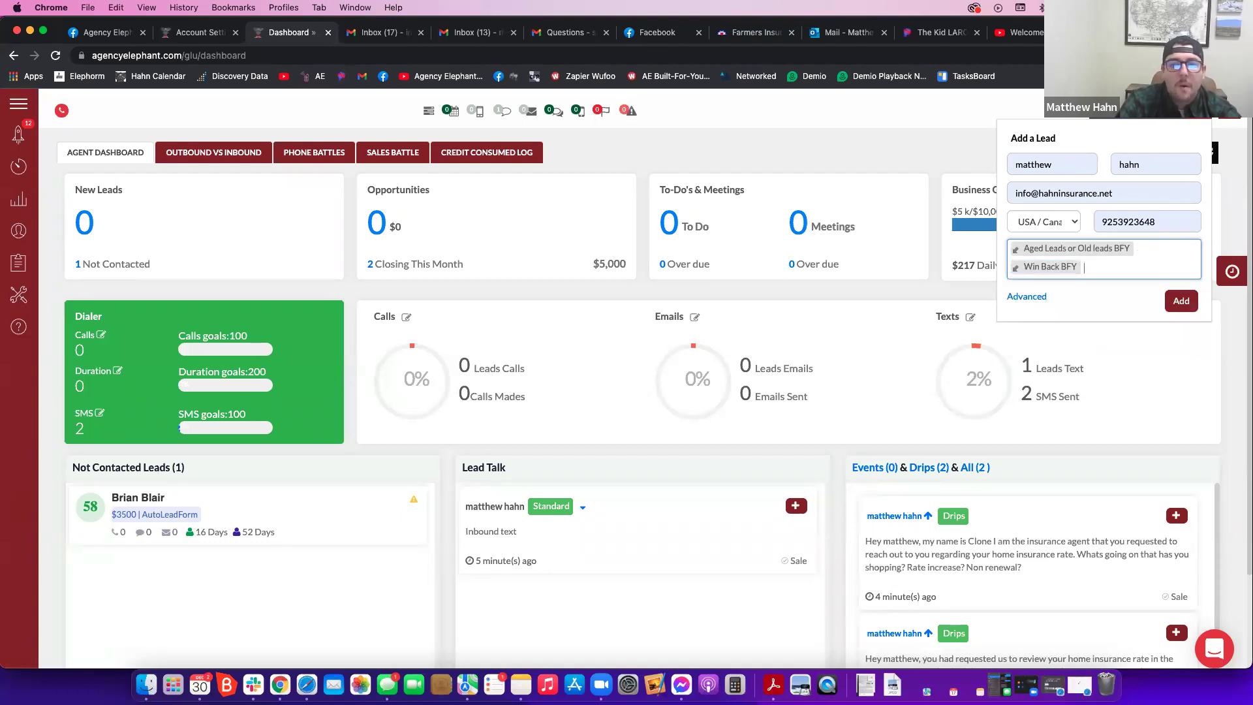
text(vend)
key(Return)
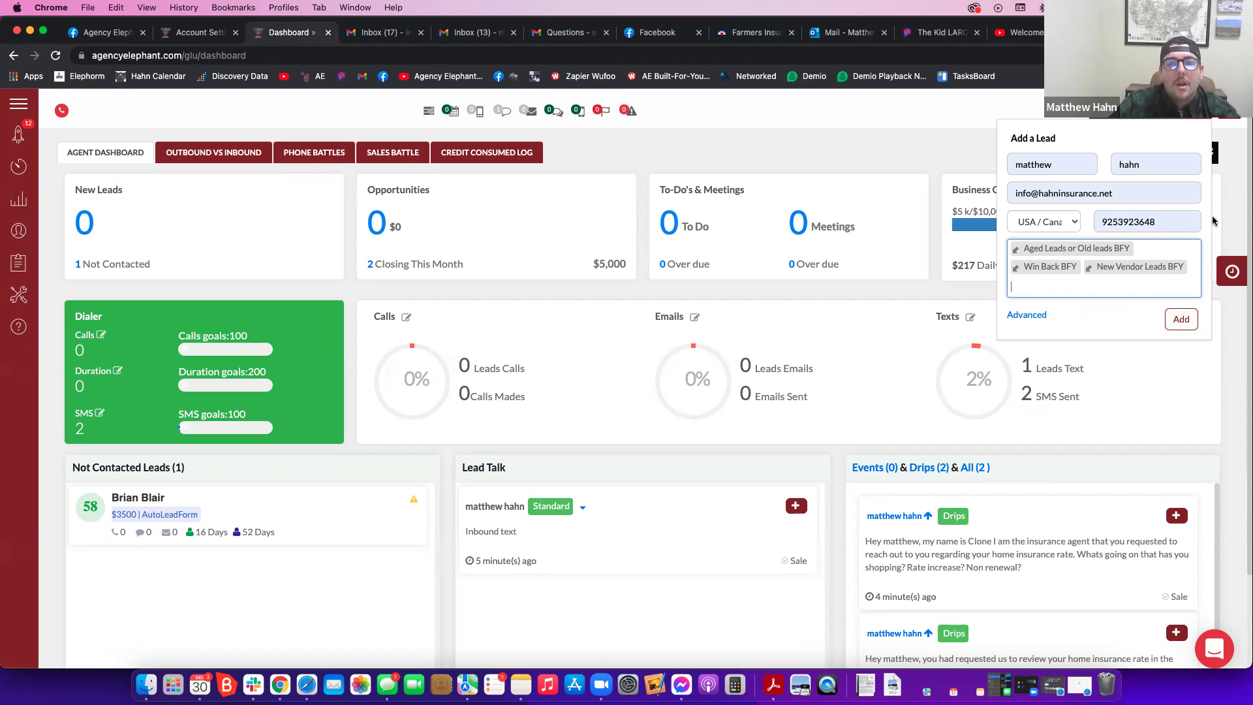
- Go to Account Settings from the user menu
click(1214, 109)
click(1173, 147)
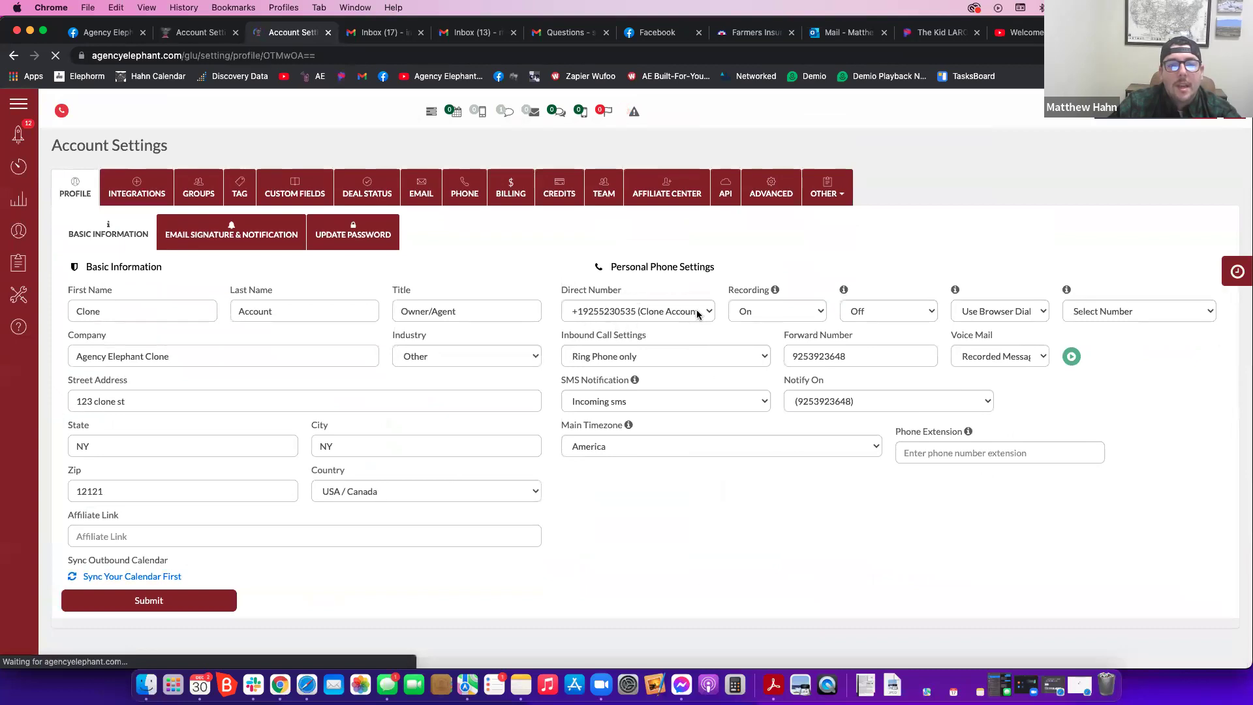
click(34, 232)
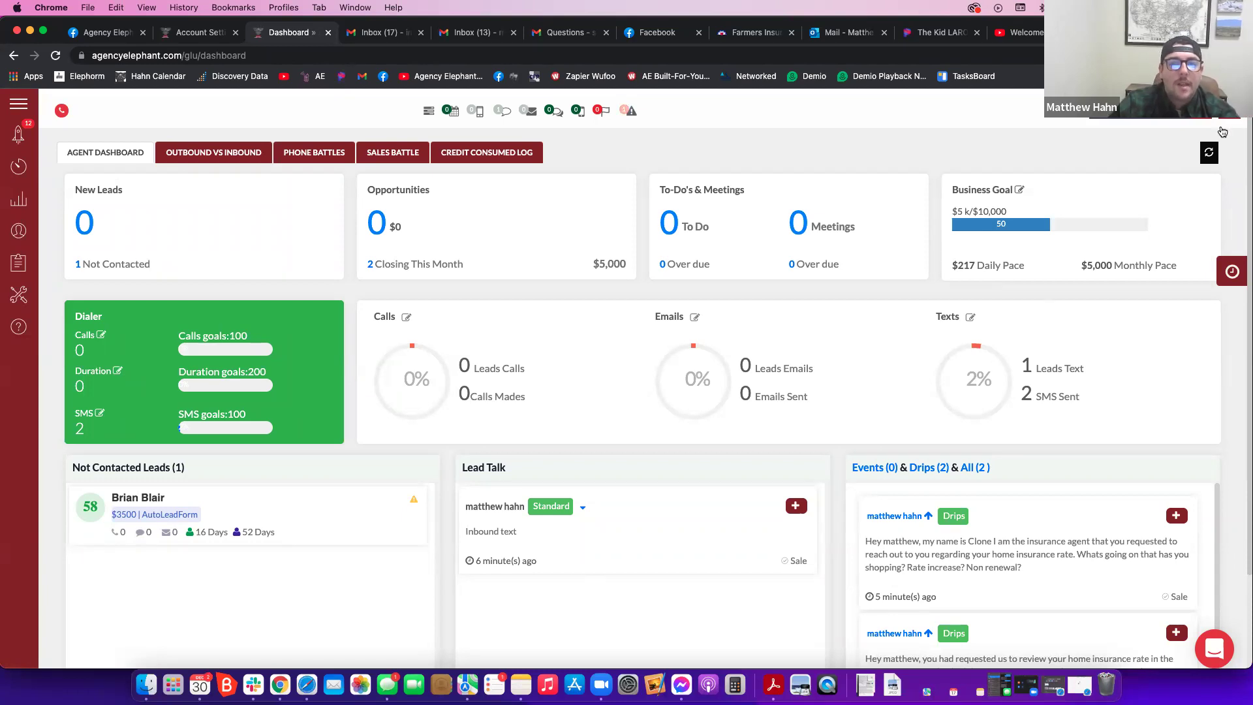
click(1200, 111)
click(1170, 155)
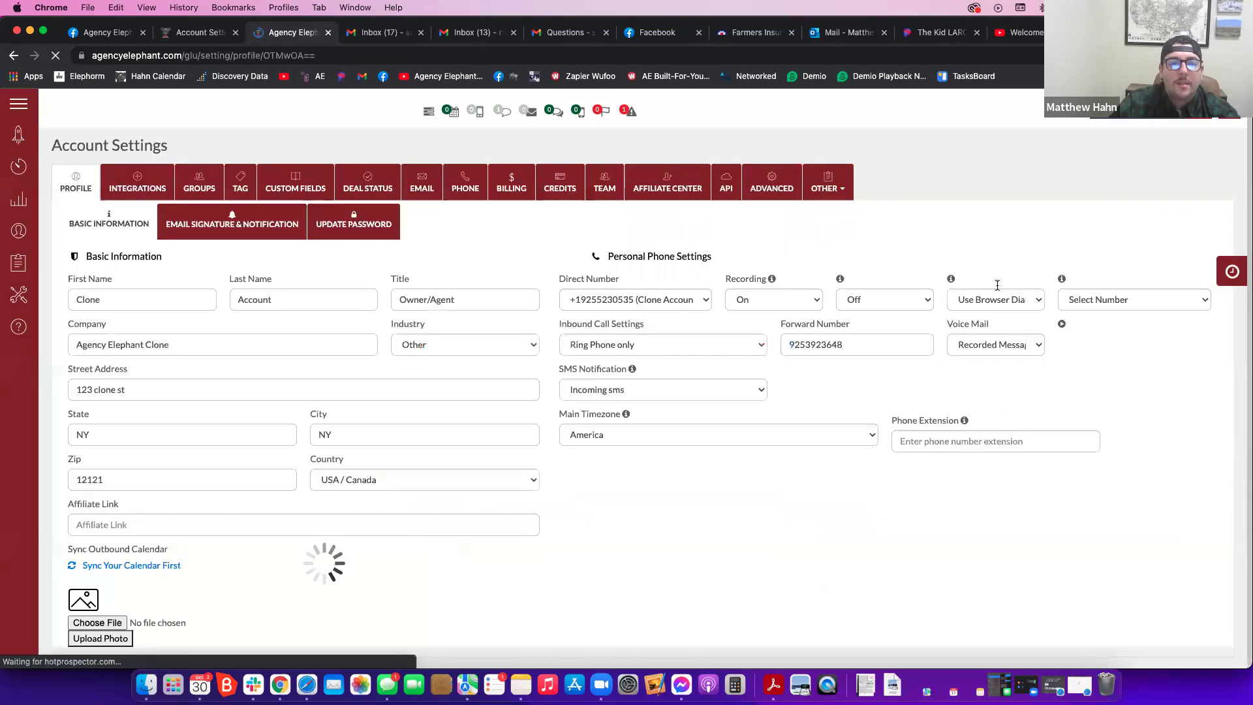